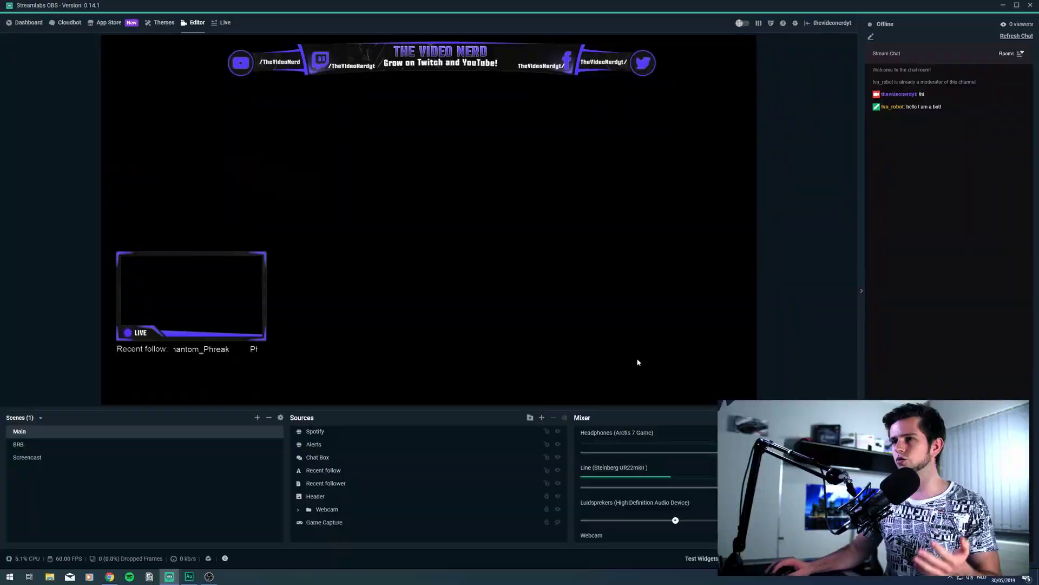
# Switch to the Cloudbot page showing its Mod Tools chat protections.
pyautogui.click(68, 22)
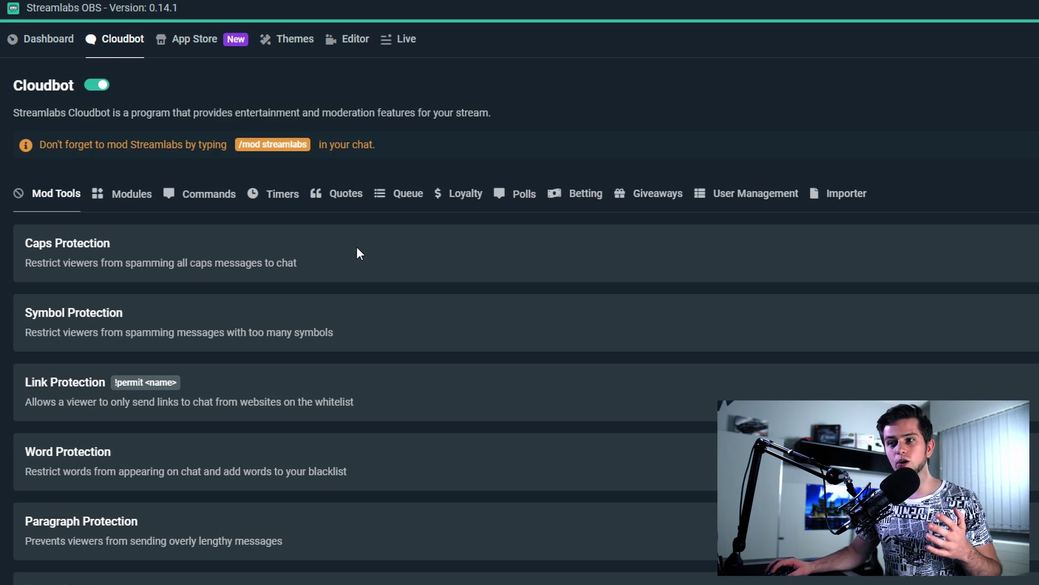
# Send '/mod streamlabs' in stream chat to make Streamlabs a channel moderator.
pyautogui.click(242, 144)
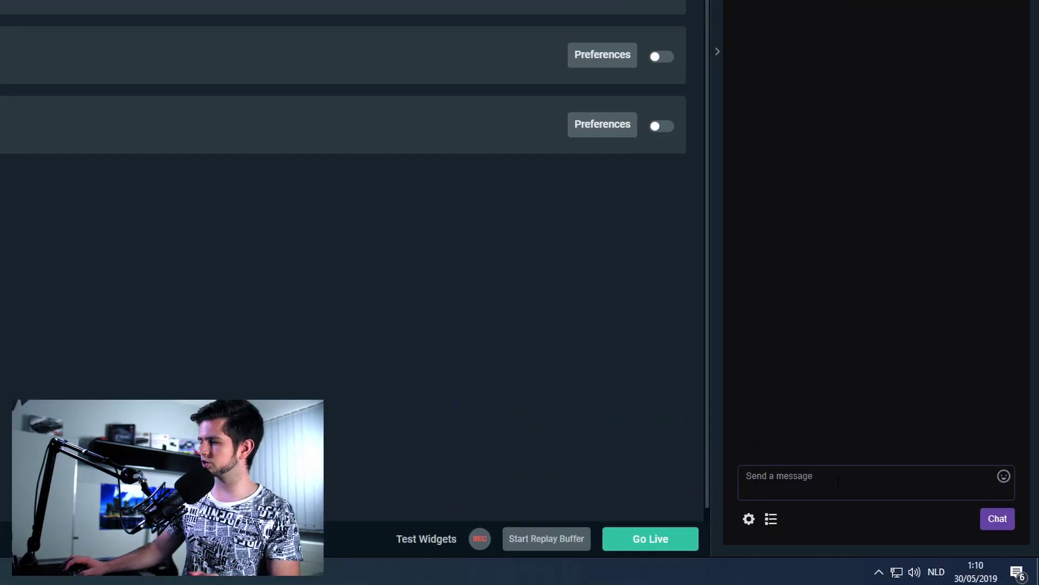
pyautogui.click(829, 488)
pyautogui.write('/m')
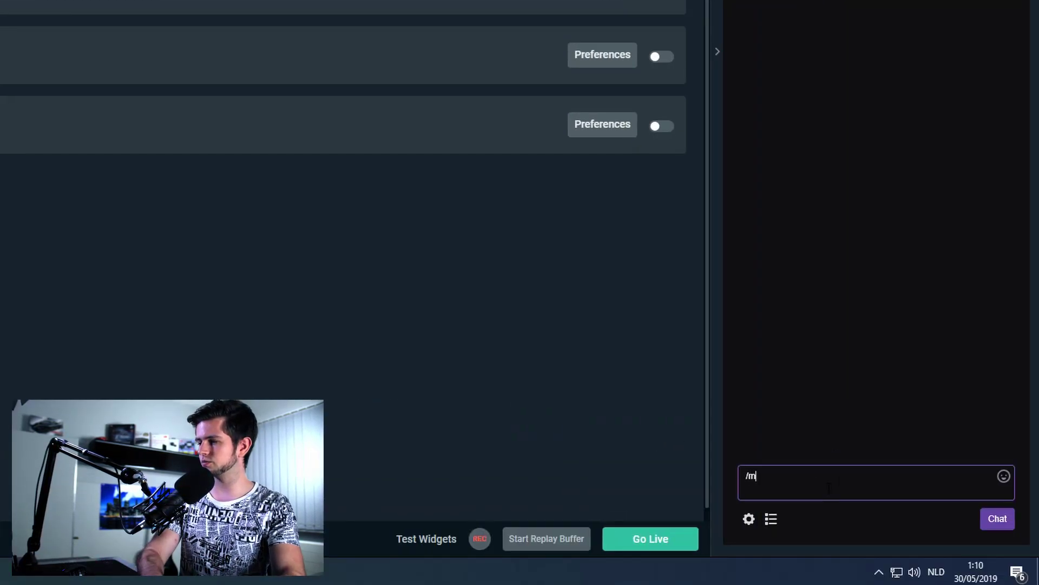
pyautogui.write('od streamlabs')
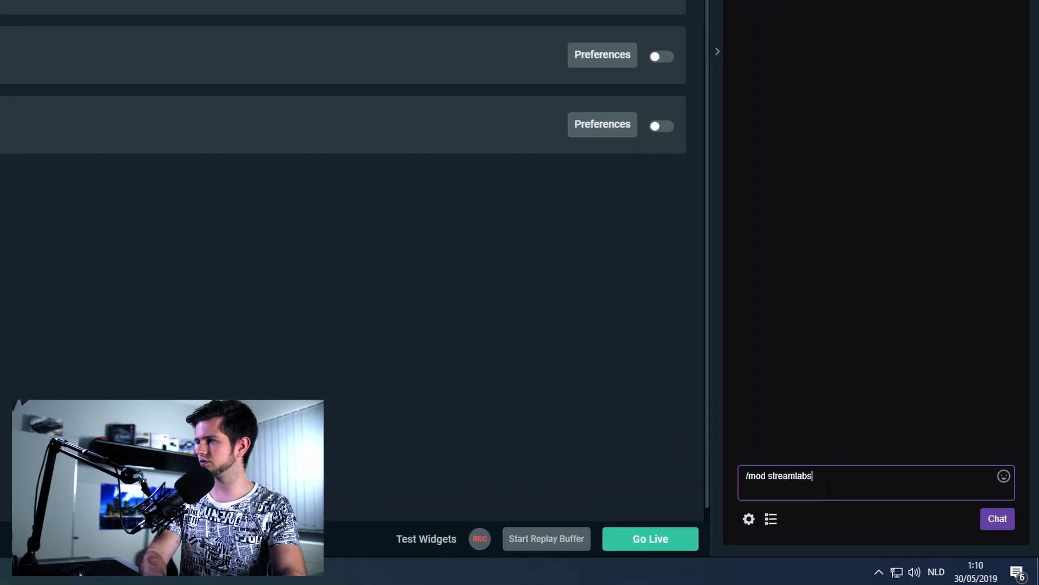
pyautogui.press('Return')
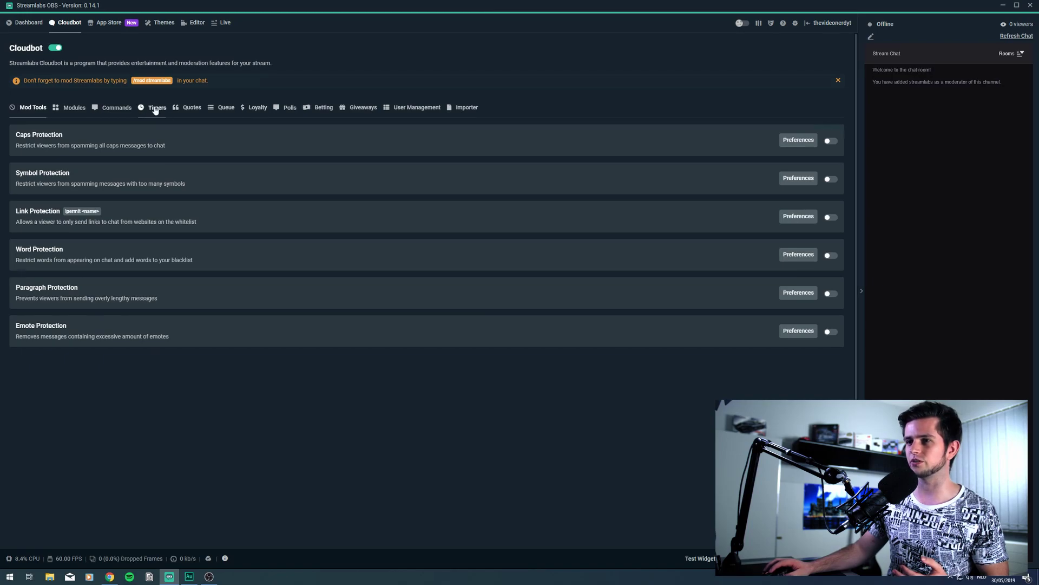
# Add a new chat timer named Twitterpromotion and begin its follow-on-Twitter response.
pyautogui.click(155, 108)
pyautogui.click(820, 131)
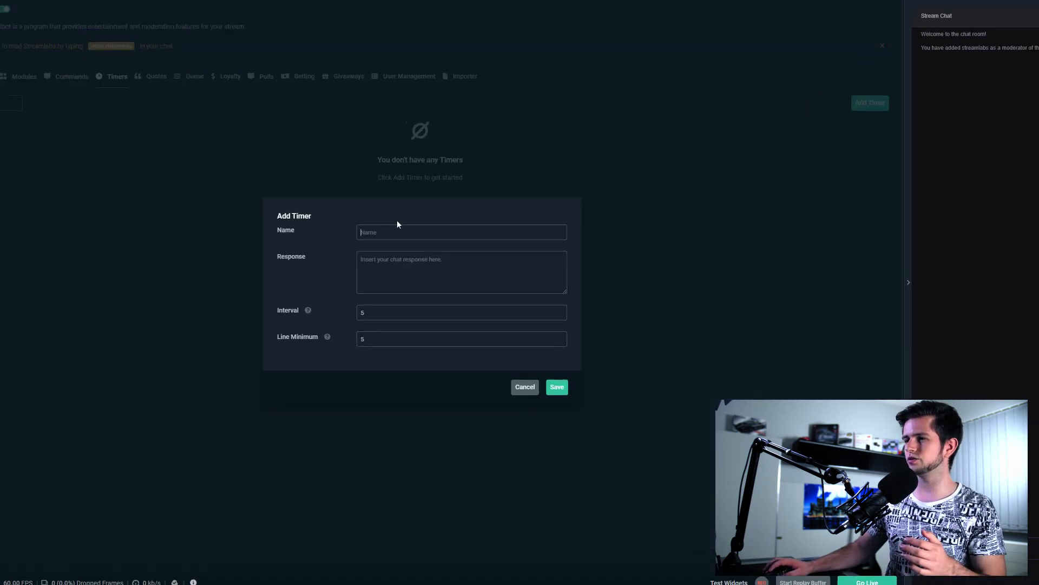
pyautogui.click(386, 233)
pyautogui.write('Twitterpromotion')
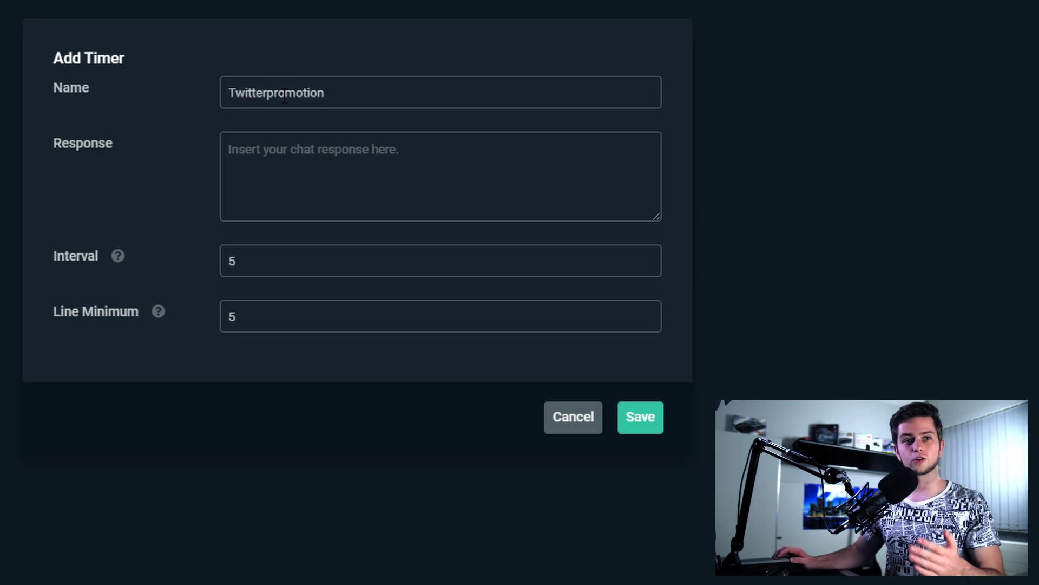
pyautogui.click(287, 158)
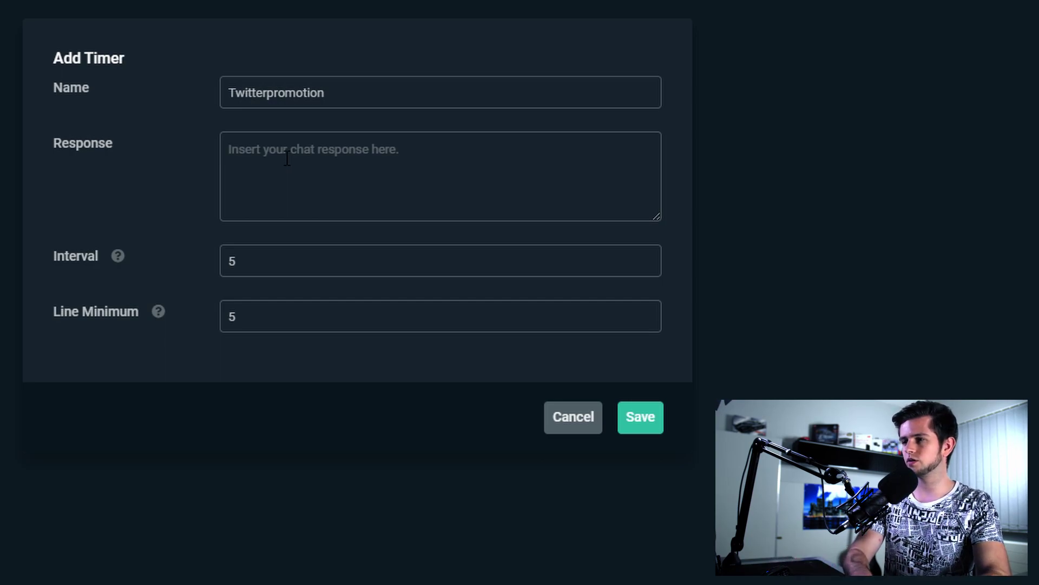
pyautogui.write('Fo')
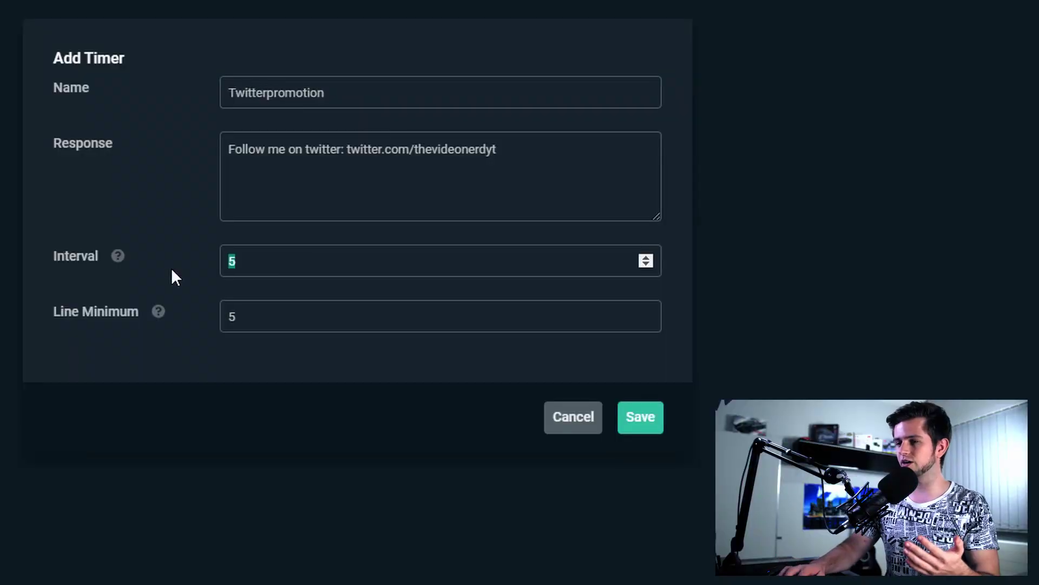
# Set the Twitterpromotion timer's interval to 30.
pyautogui.write('30')
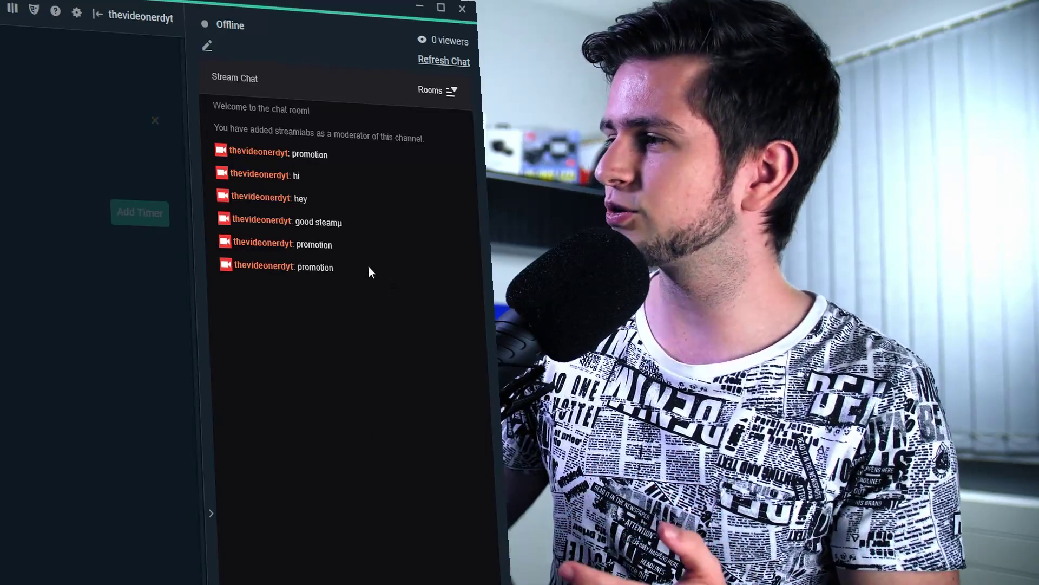
# Save the Twitterpromotion timer, then bring up the Custom commands list.
pyautogui.moveTo(371, 271); pyautogui.dragTo(185, 236)
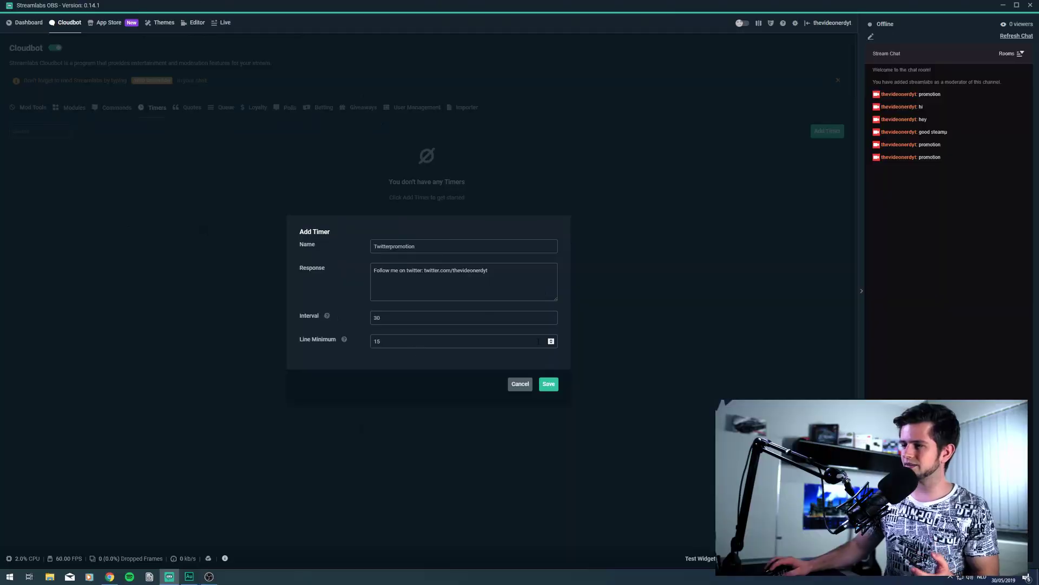
pyautogui.click(549, 384)
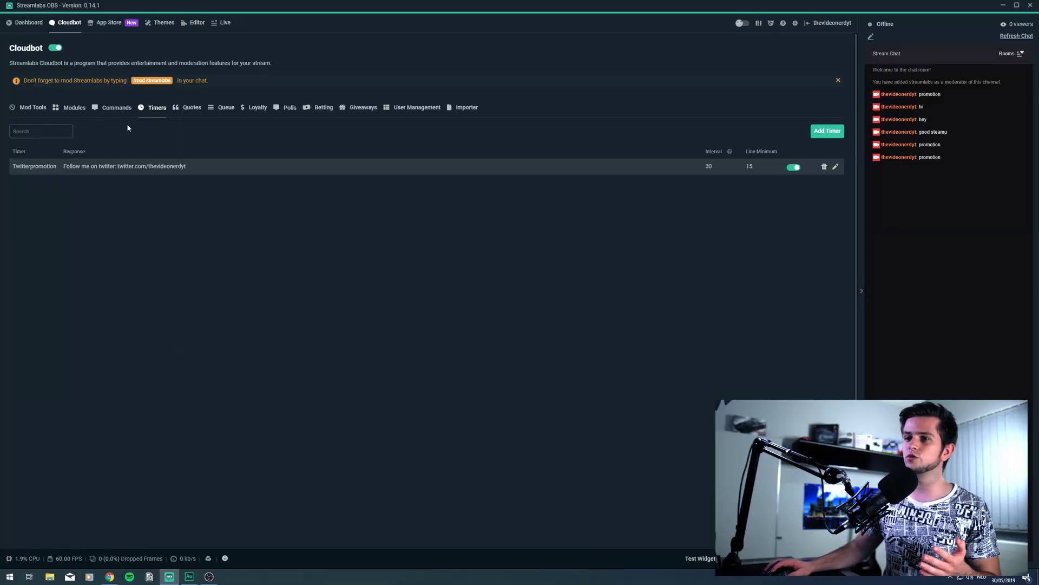
pyautogui.click(116, 107)
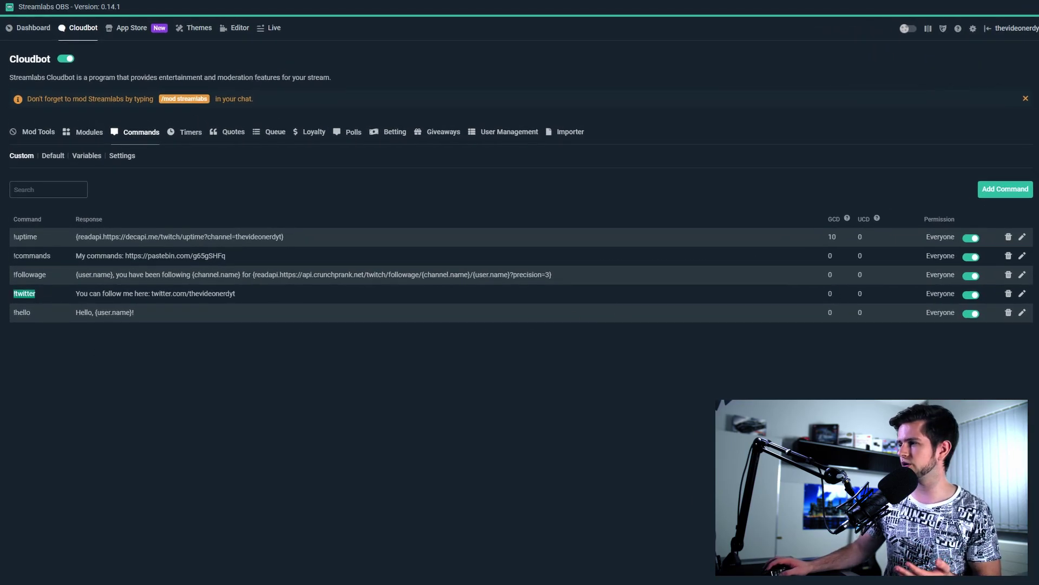
# Delete the existing !twitter custom command and start a new custom command.
pyautogui.click(1009, 294)
pyautogui.click(559, 381)
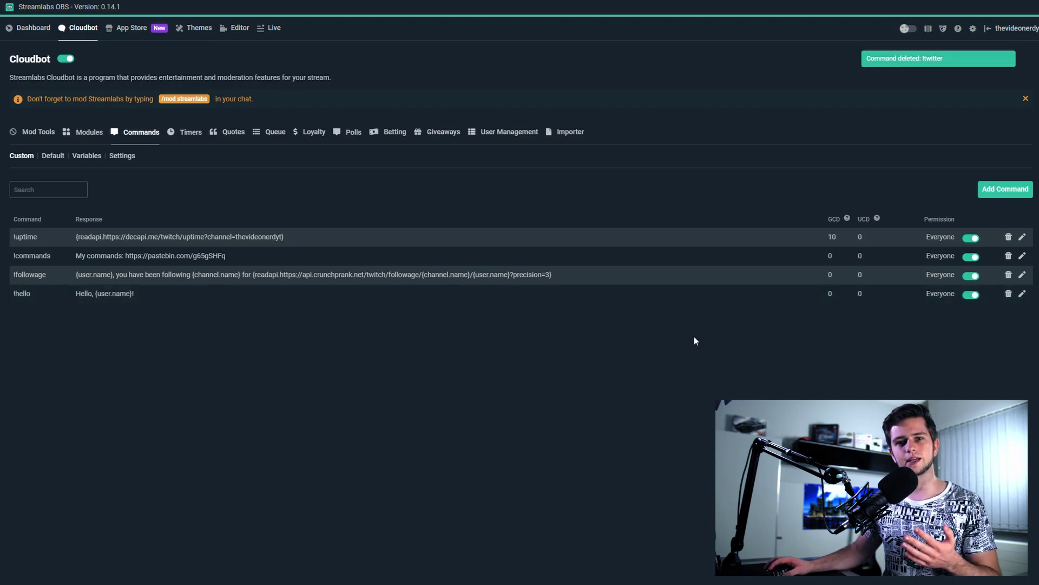
pyautogui.click(999, 192)
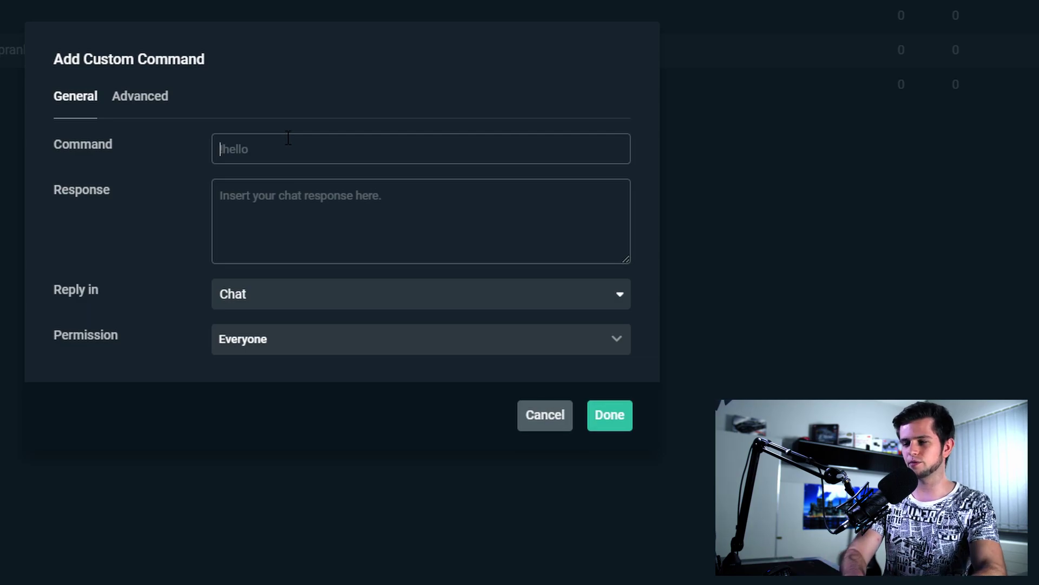
# Name the new command !twitter and give it the Twitter link as its response.
pyautogui.write('!twitter')
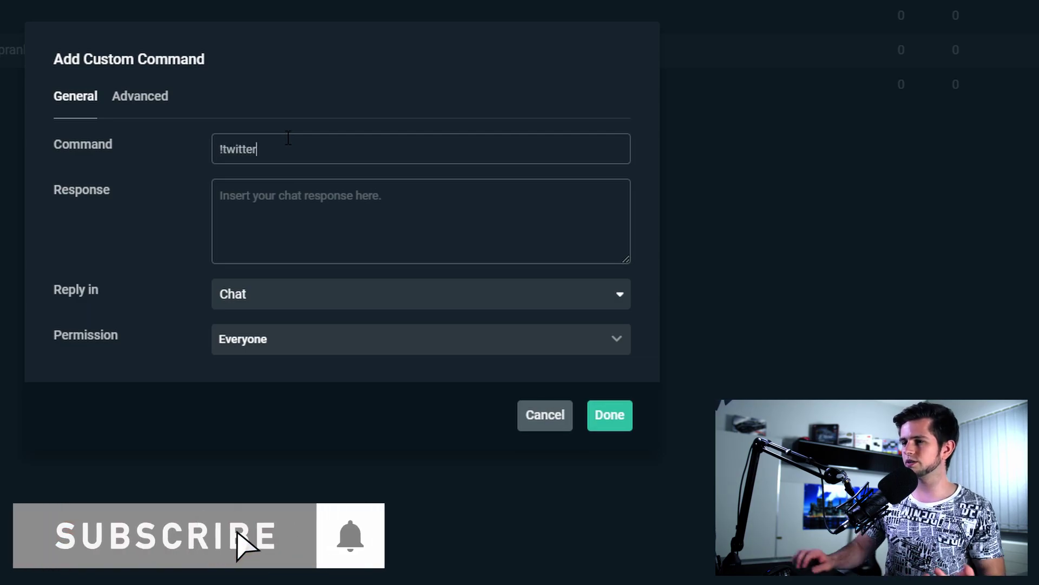
pyautogui.click(269, 196)
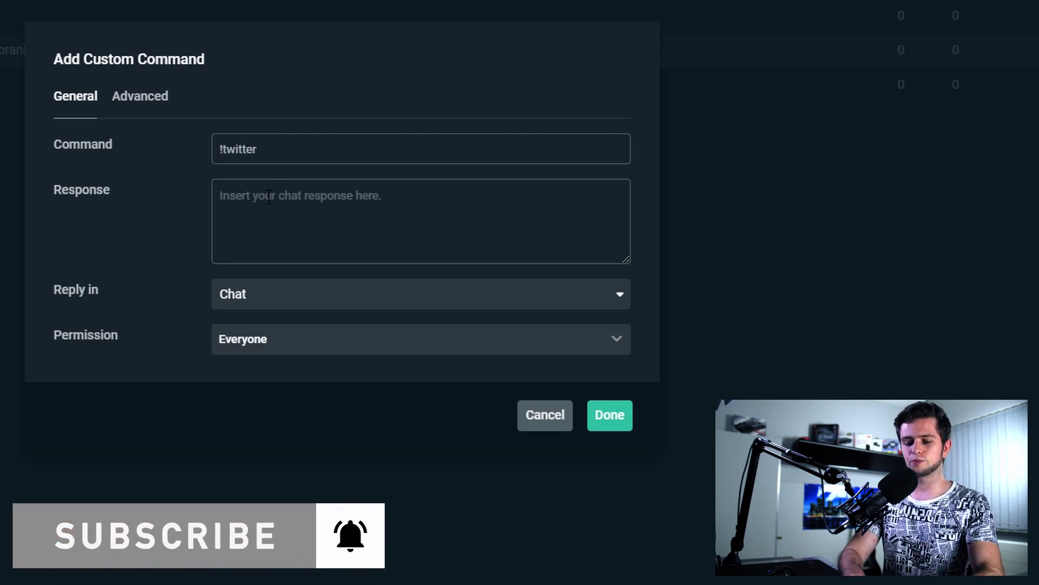
pyautogui.write('T')
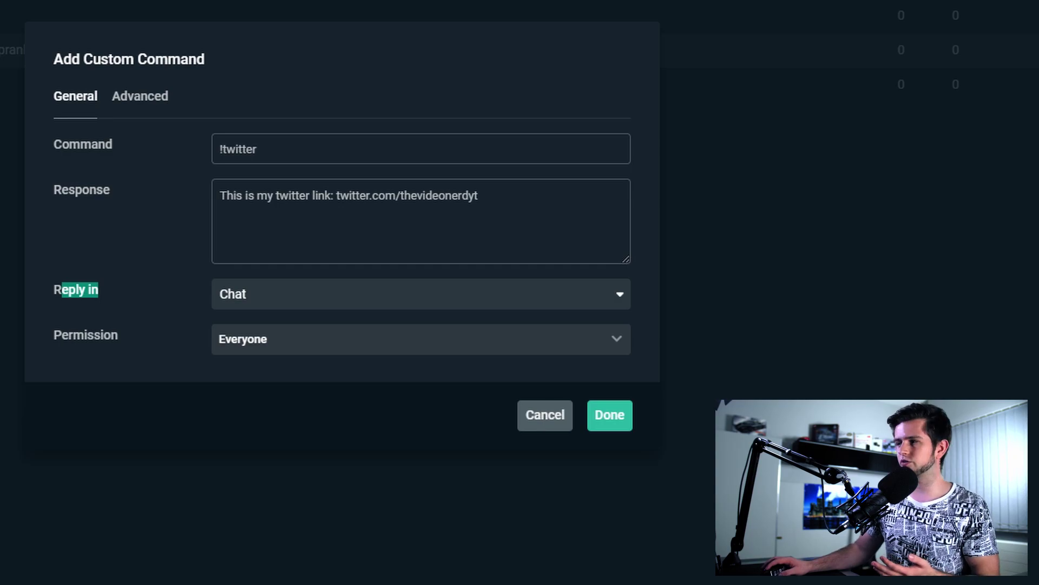
pyautogui.moveTo(519, 196); pyautogui.dragTo(112, 205)
# Keep the command replying in Chat with Everyone permission, after briefly trying Whisper.
pyautogui.click(327, 310)
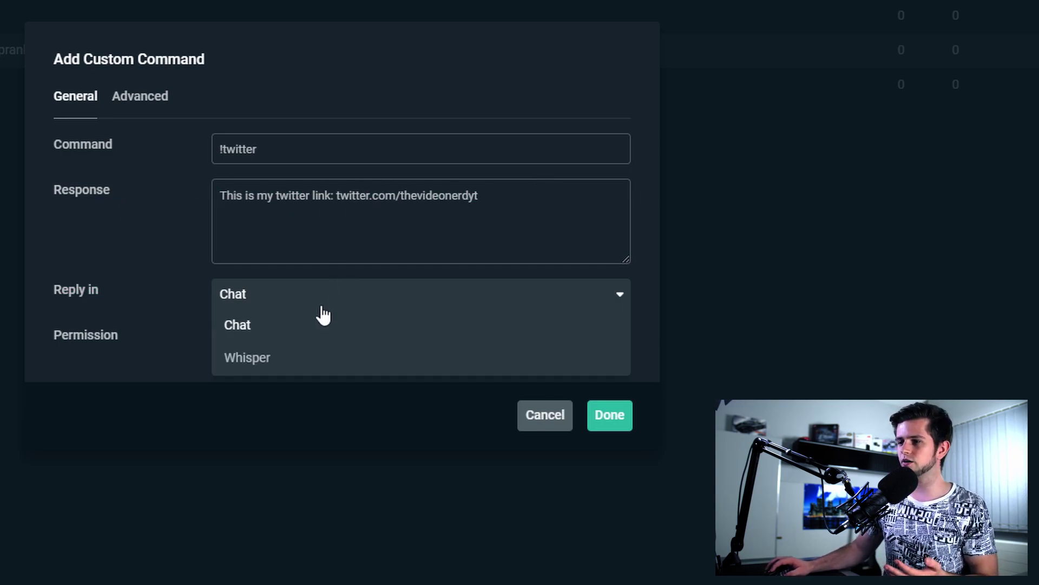
pyautogui.click(263, 361)
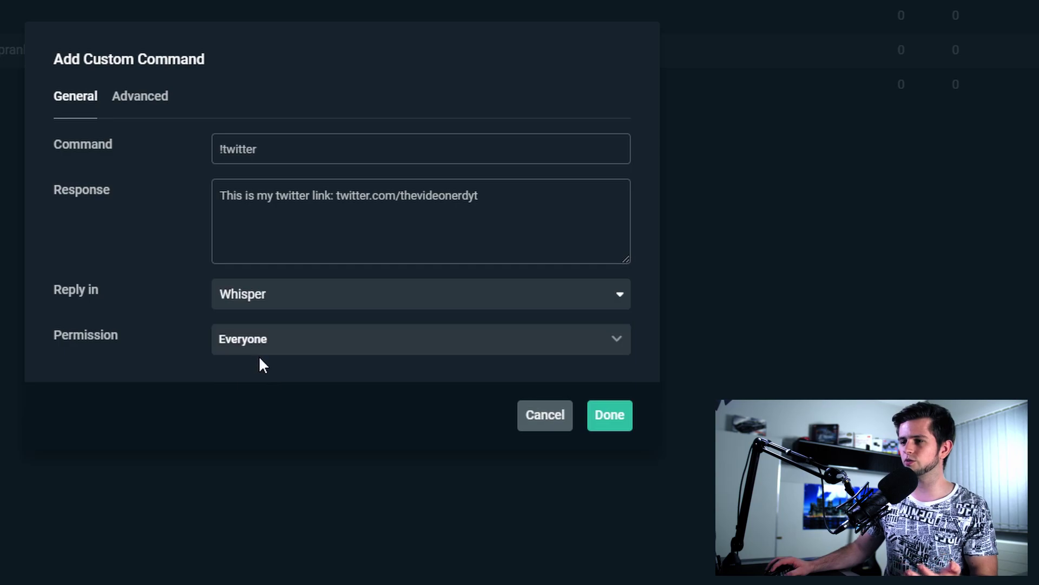
pyautogui.moveTo(536, 194); pyautogui.dragTo(207, 211)
pyautogui.click(254, 297)
pyautogui.click(243, 324)
pyautogui.click(264, 302)
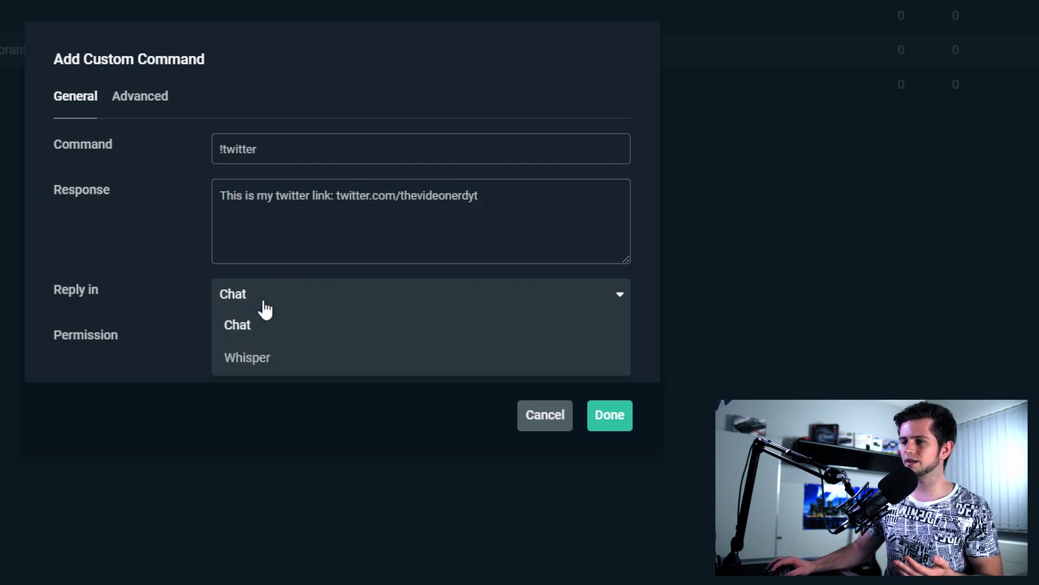
pyautogui.click(255, 326)
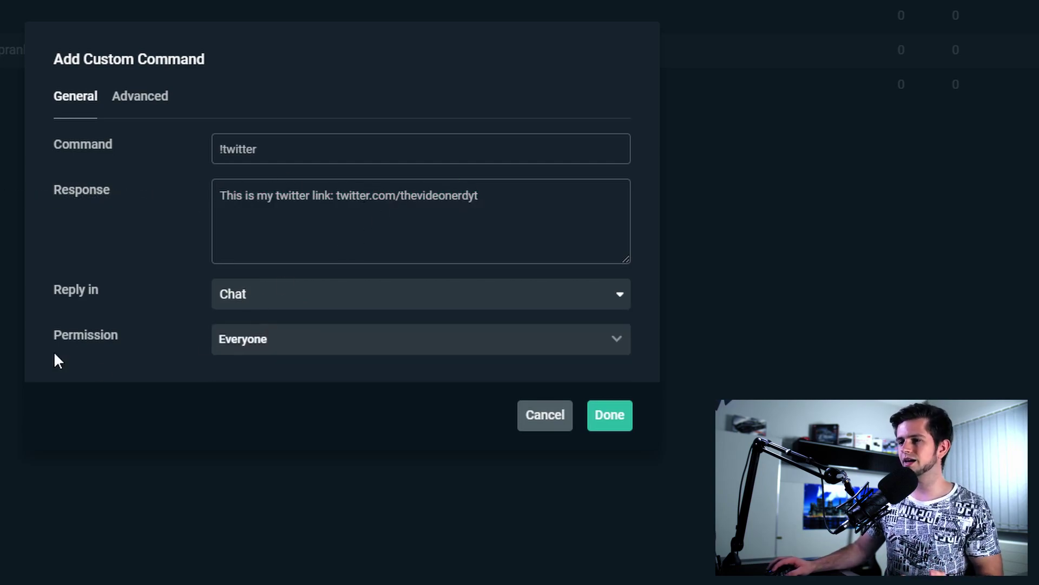
pyautogui.click(281, 355)
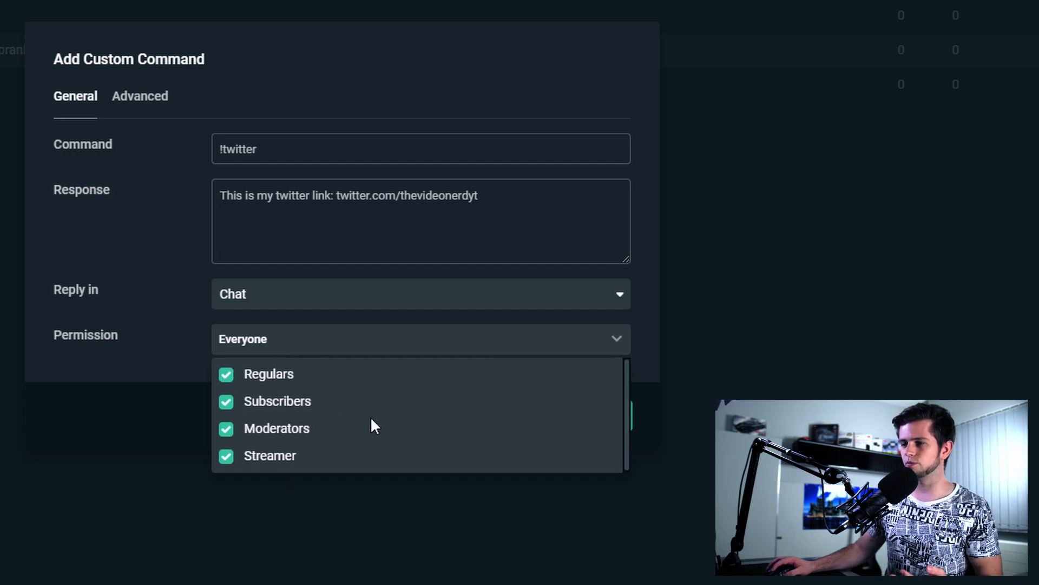
pyautogui.click(319, 346)
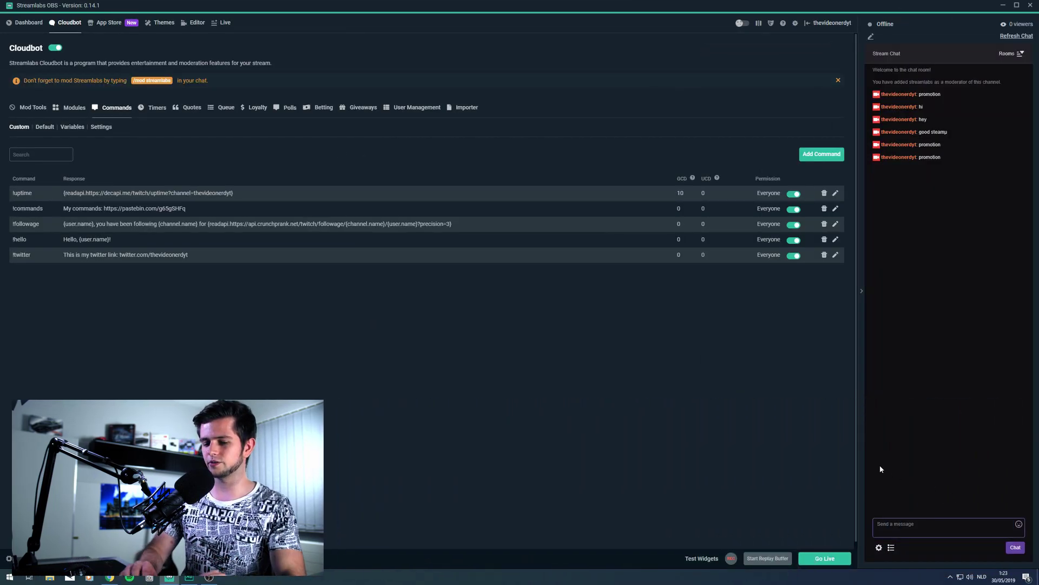
# Send !twitter in stream chat and confirm Streamlabs replies with the Twitter link.
pyautogui.write('!twitter')
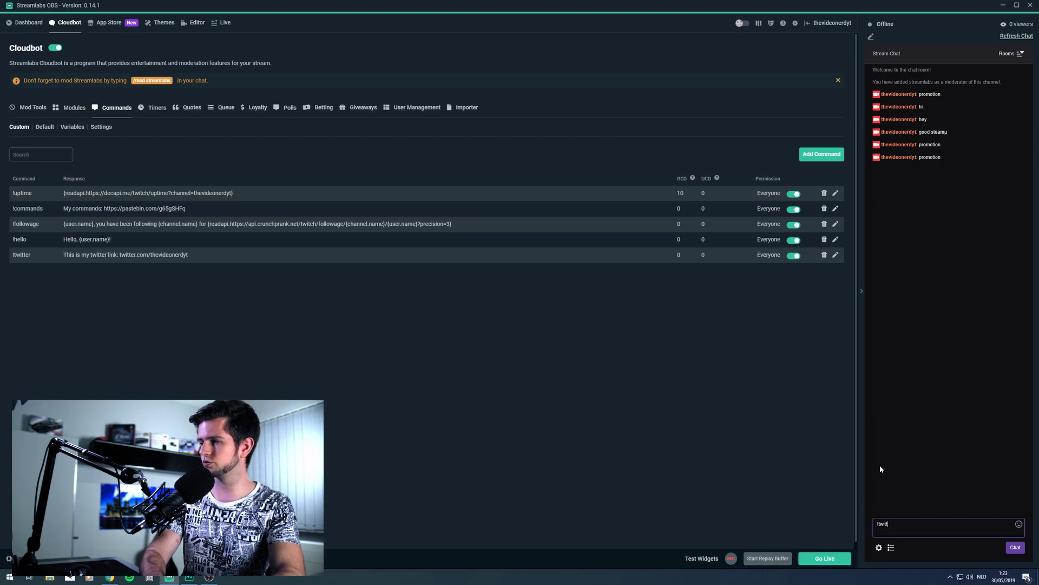
pyautogui.press('Return')
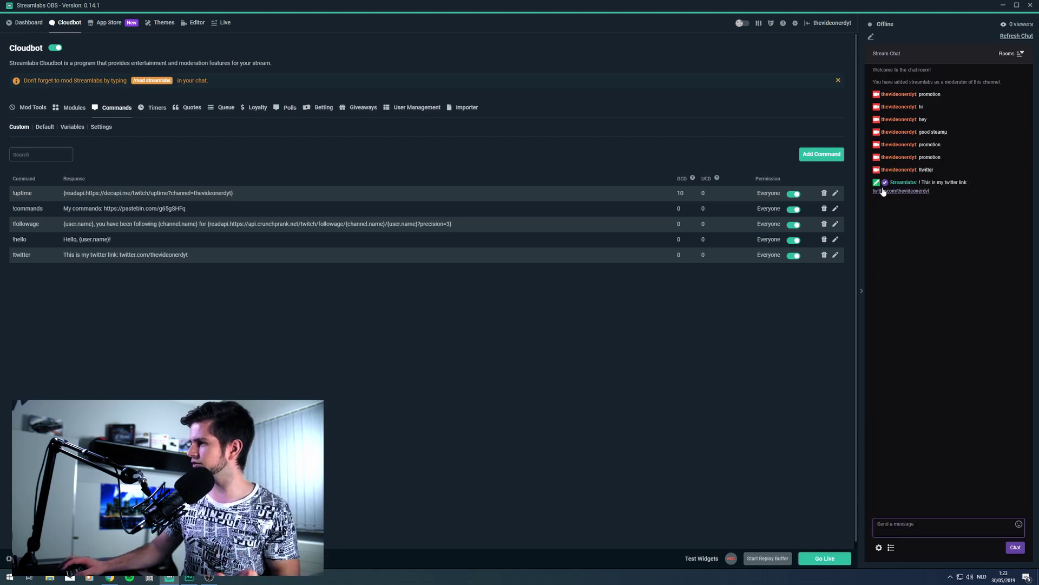
pyautogui.moveTo(924, 183); pyautogui.dragTo(962, 190)
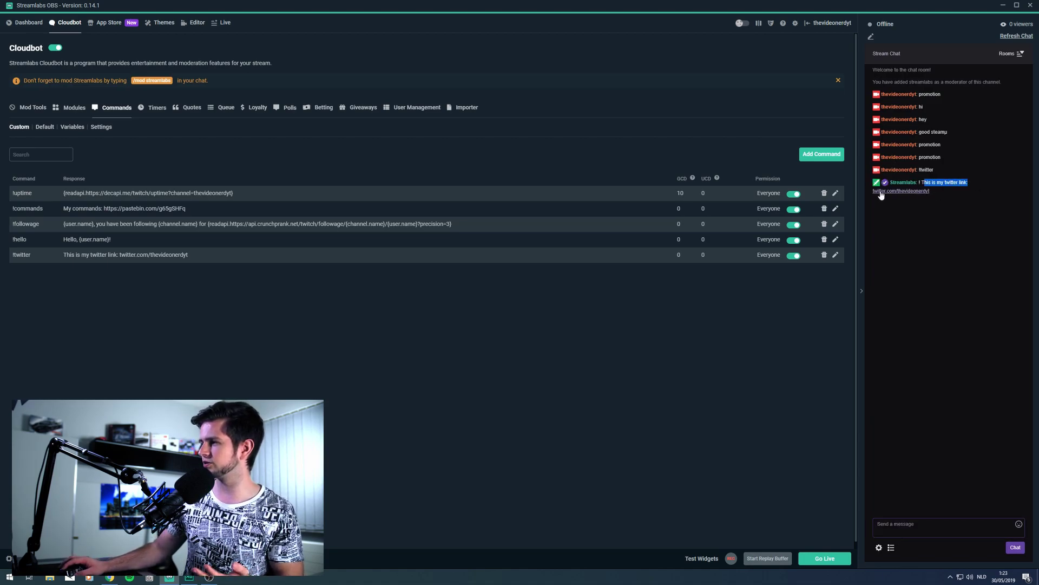
pyautogui.click(940, 264)
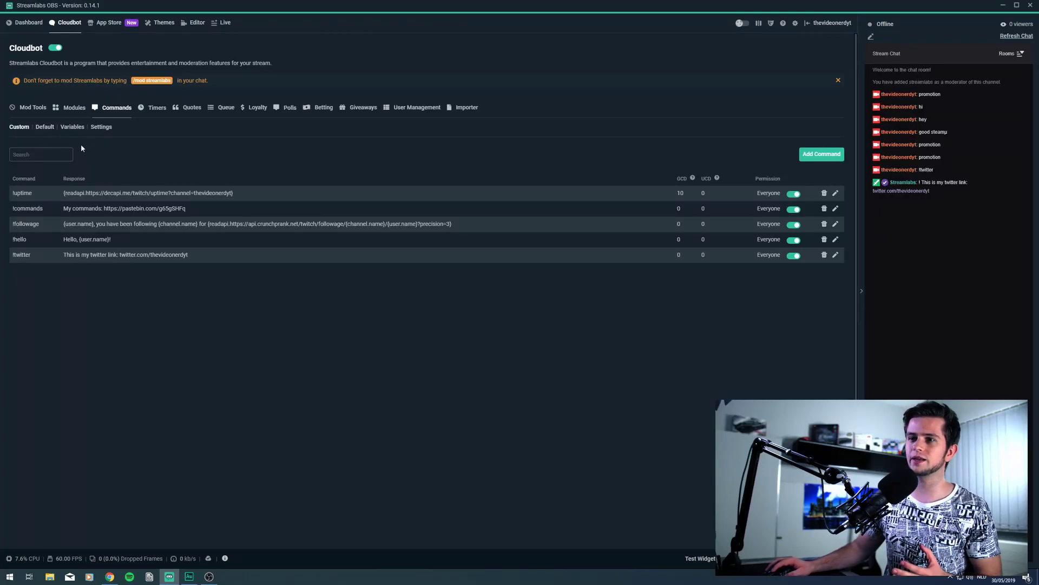
# Browse the Default Cloudbot commands and switch off the built-in !addcommand.
pyautogui.click(45, 129)
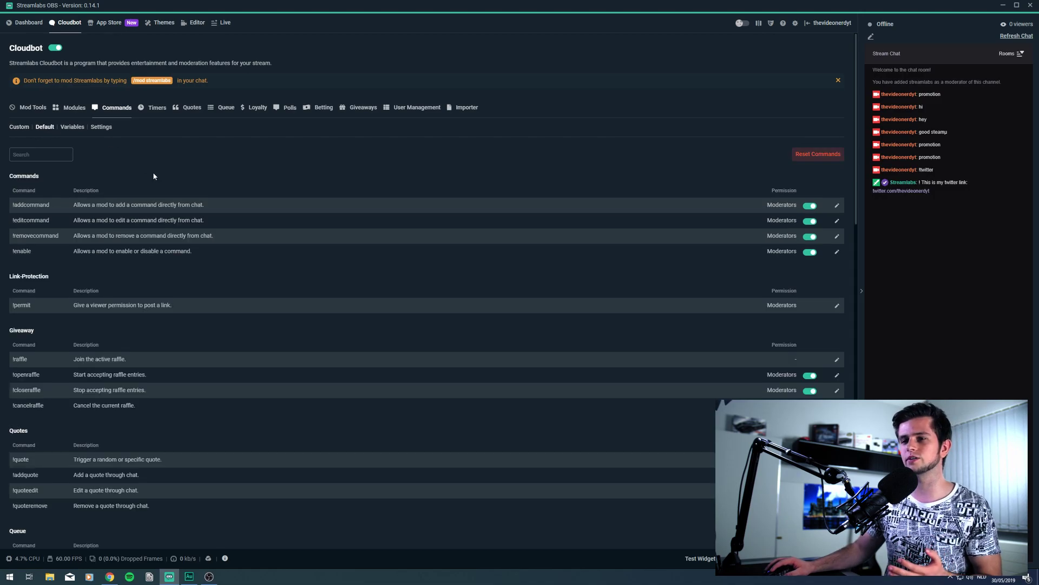
pyautogui.scroll(-9, 419, 406)
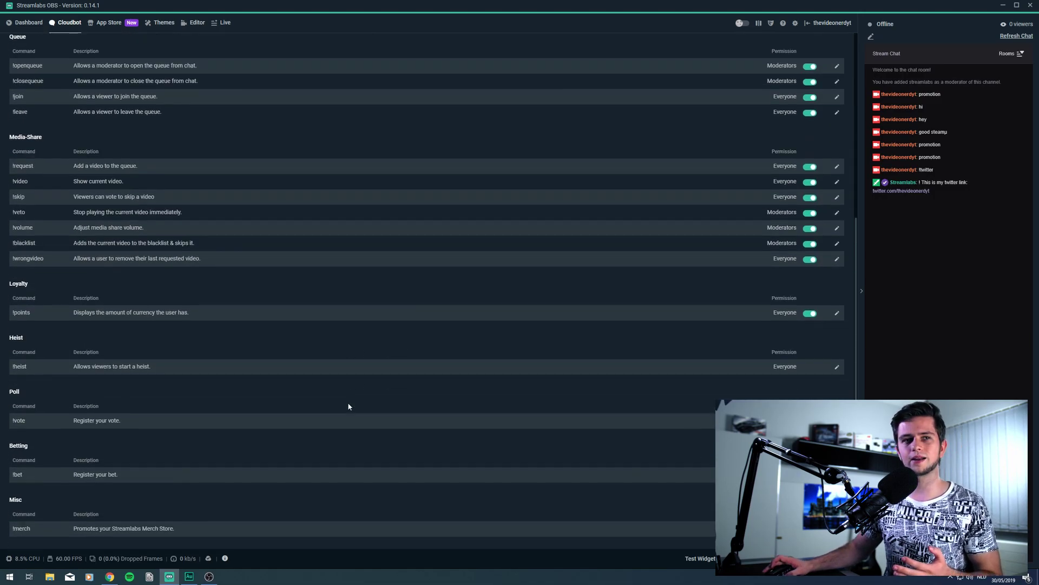
pyautogui.scroll(-3, 349, 406)
pyautogui.scroll(12, 349, 406)
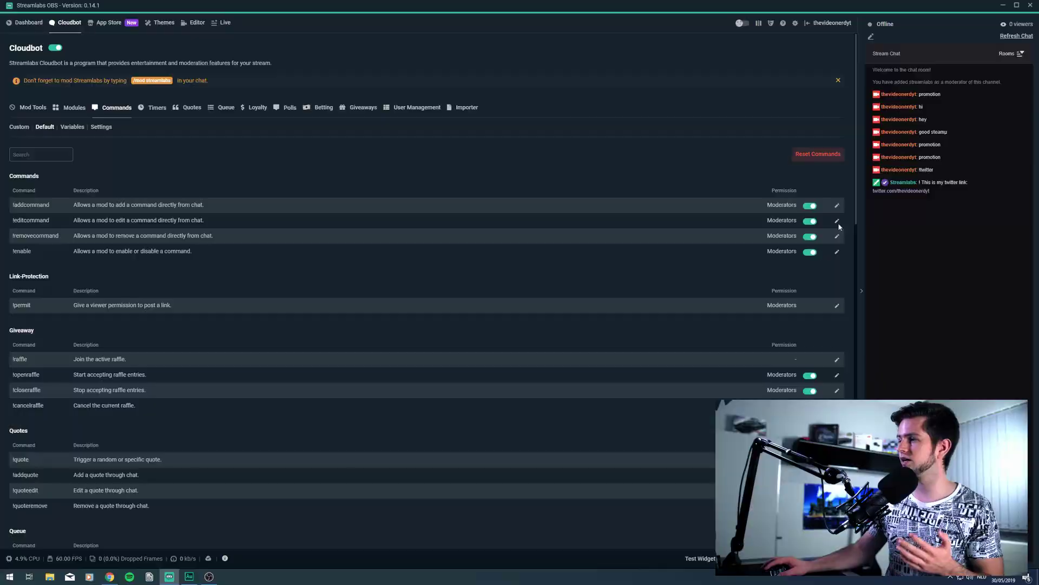
pyautogui.click(809, 207)
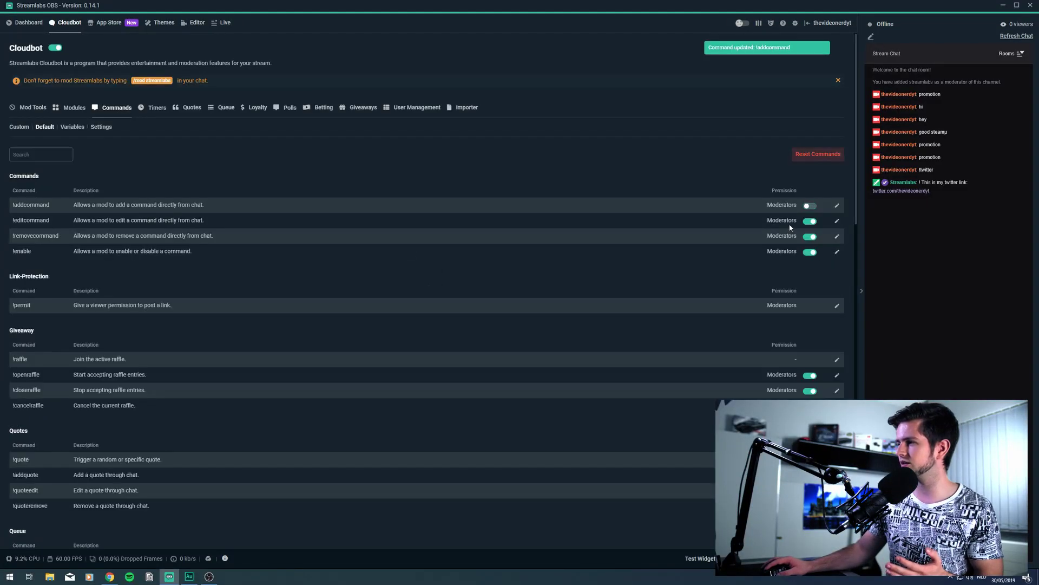
pyautogui.click(837, 205)
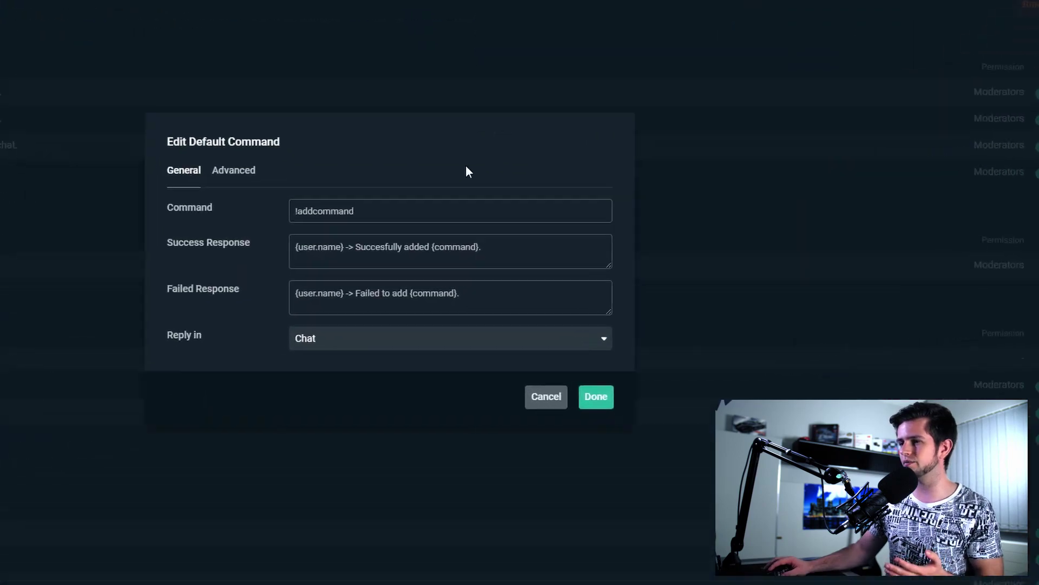
pyautogui.click(364, 208)
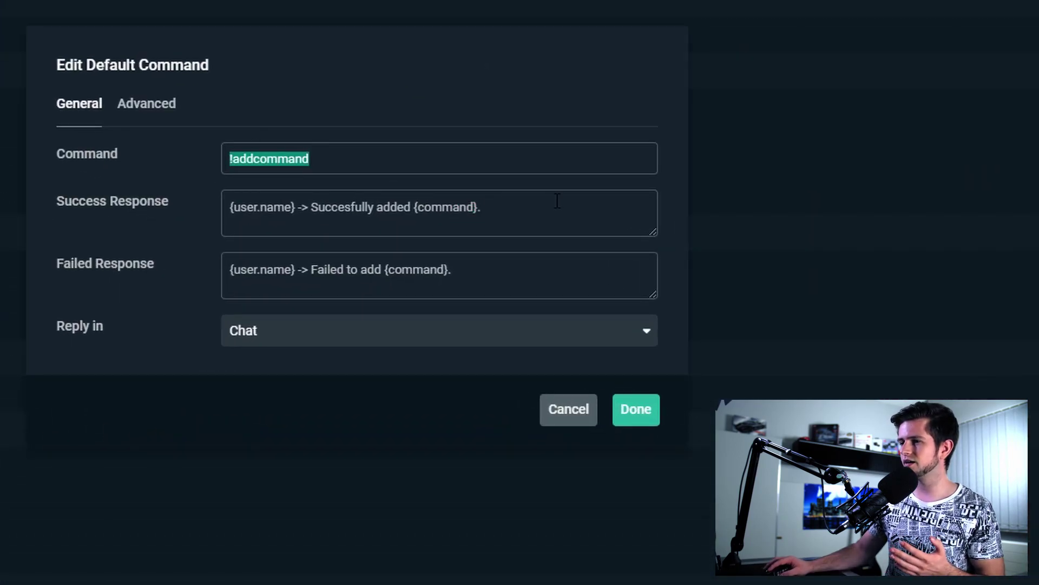
pyautogui.moveTo(557, 201); pyautogui.dragTo(186, 181)
pyautogui.moveTo(476, 269); pyautogui.dragTo(233, 269)
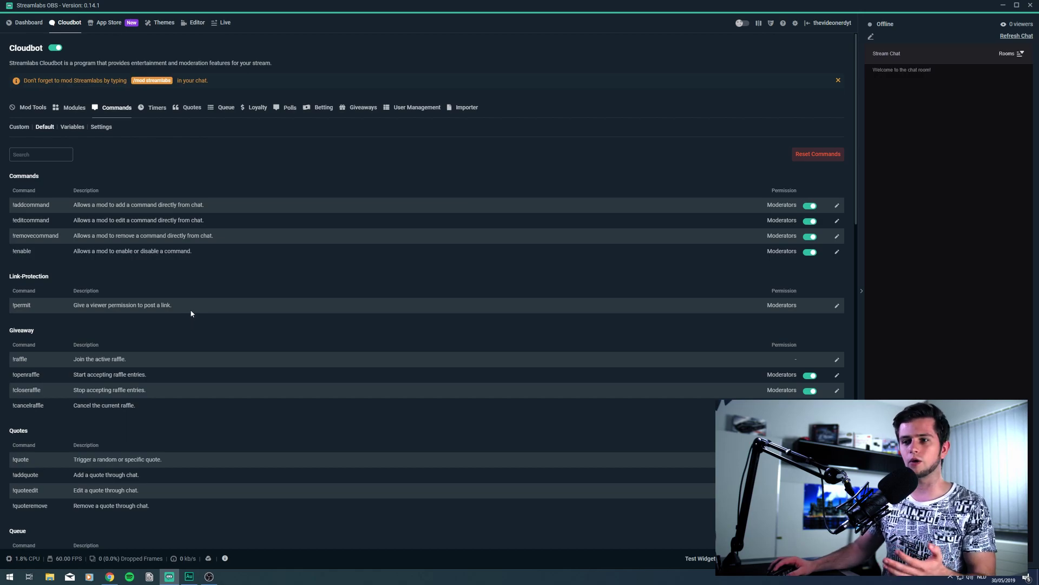
# In the !permit command's settings, replace the old !allow alias with a newly added !allow.
pyautogui.click(837, 306)
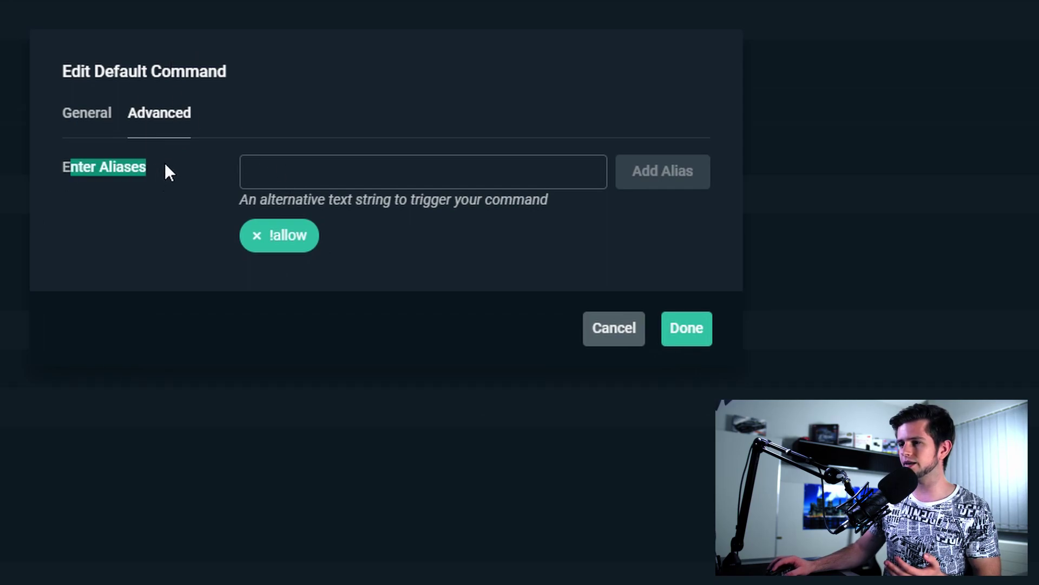
pyautogui.click(253, 242)
pyautogui.write('!allow')
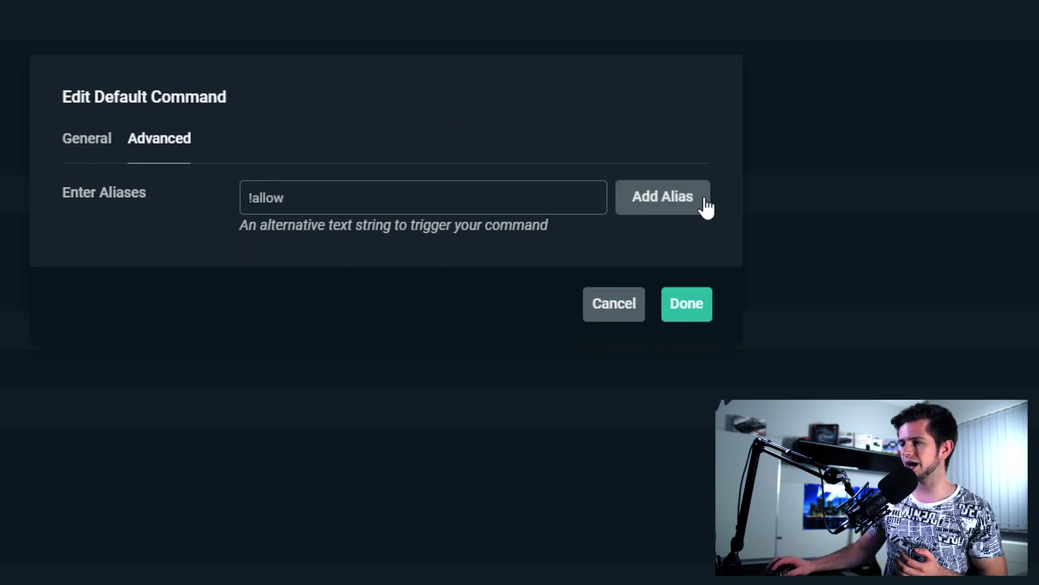
pyautogui.click(704, 203)
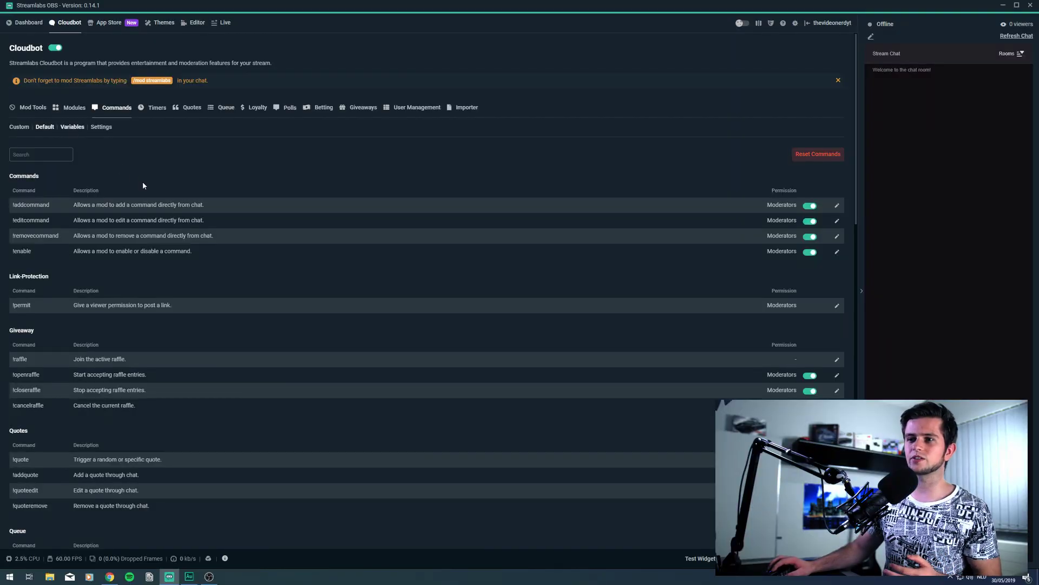
# Scroll through the Cloudbot command Variables list, then go back to custom commands.
pyautogui.click(72, 126)
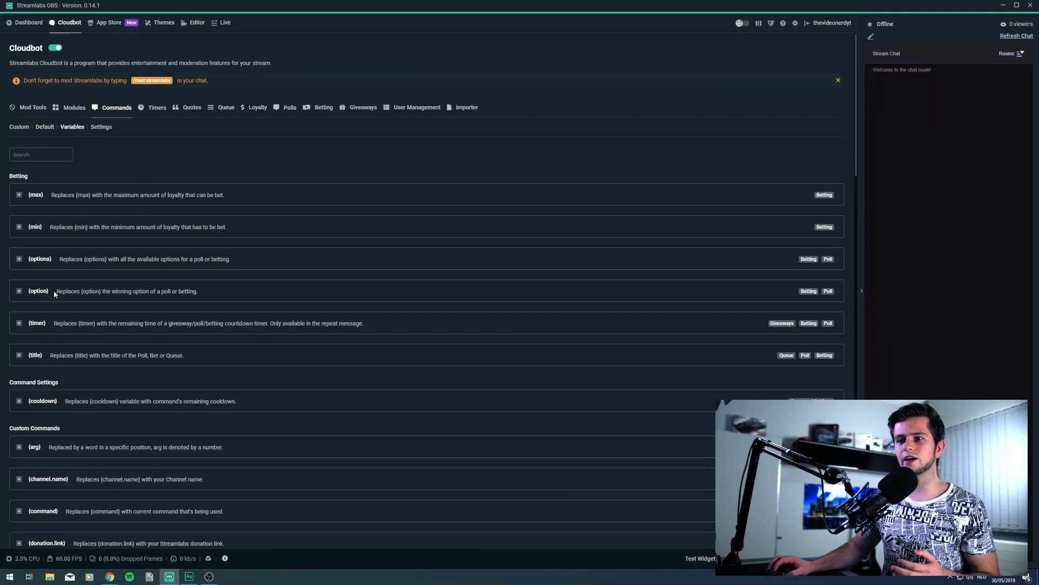
pyautogui.scroll(-2, 155, 300)
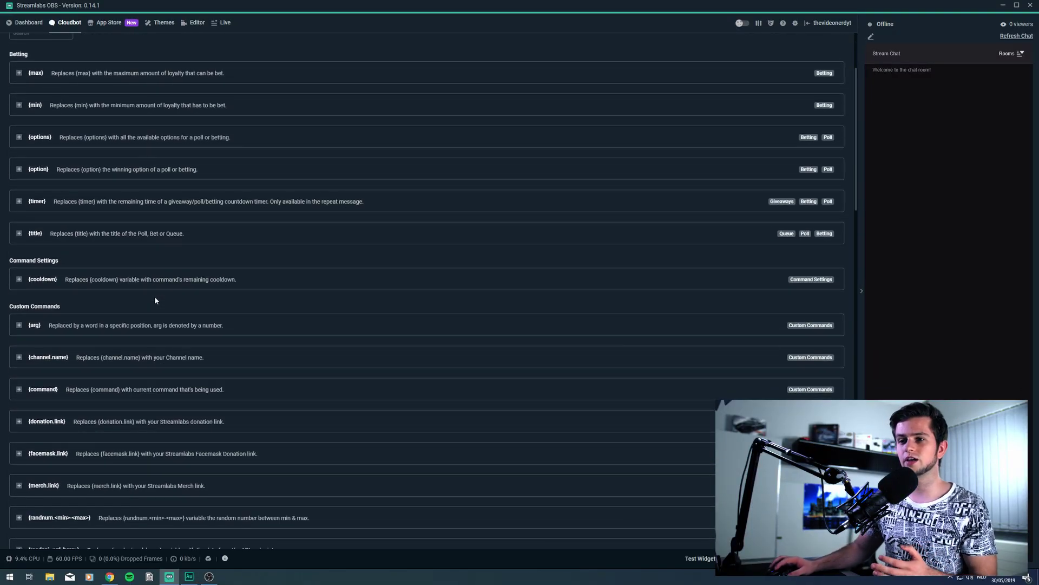
pyautogui.scroll(2, 161, 308)
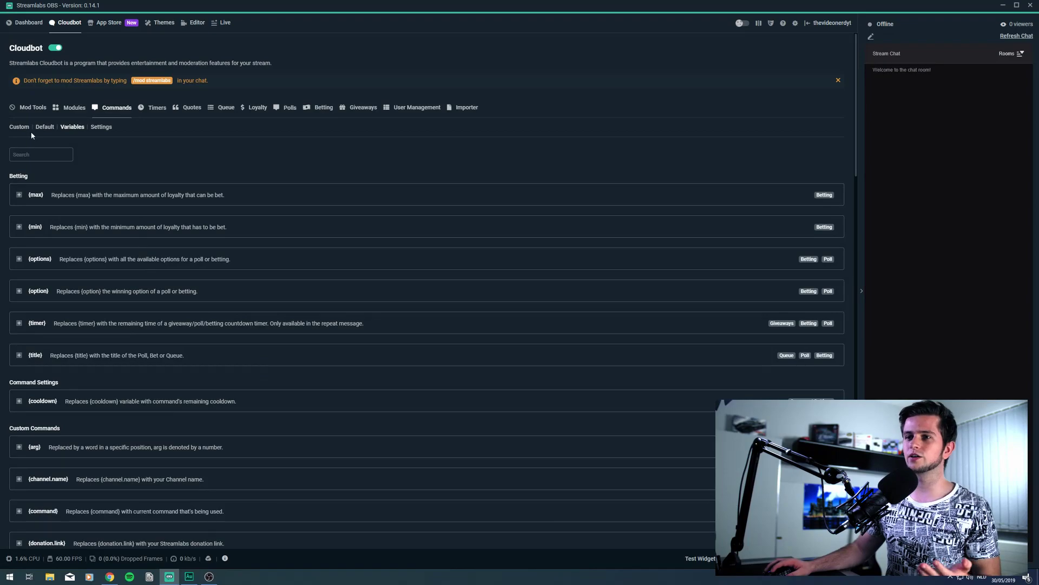
pyautogui.click(22, 127)
# Add a custom !hello command replying 'Hello,' in chat for Everyone.
pyautogui.click(826, 154)
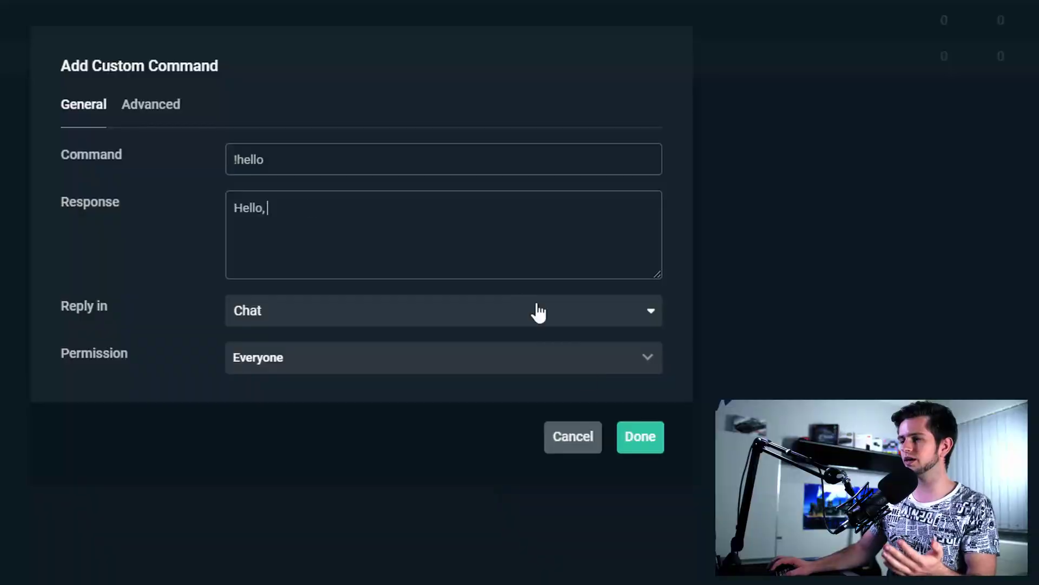
pyautogui.click(642, 443)
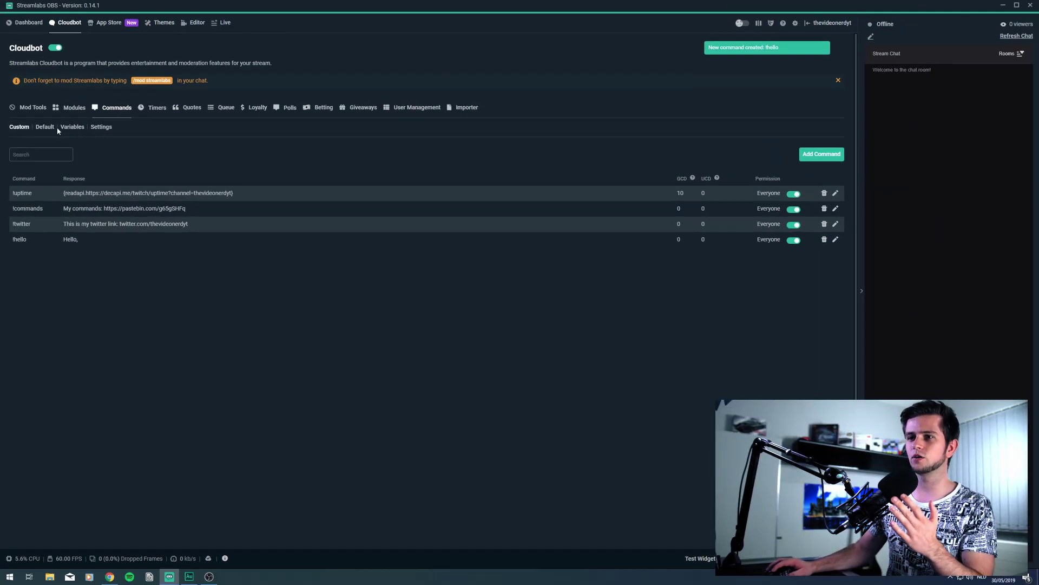
# Scroll the Variables list to the {user.name} entry under Custom Commands.
pyautogui.click(71, 127)
pyautogui.scroll(-5, 129, 298)
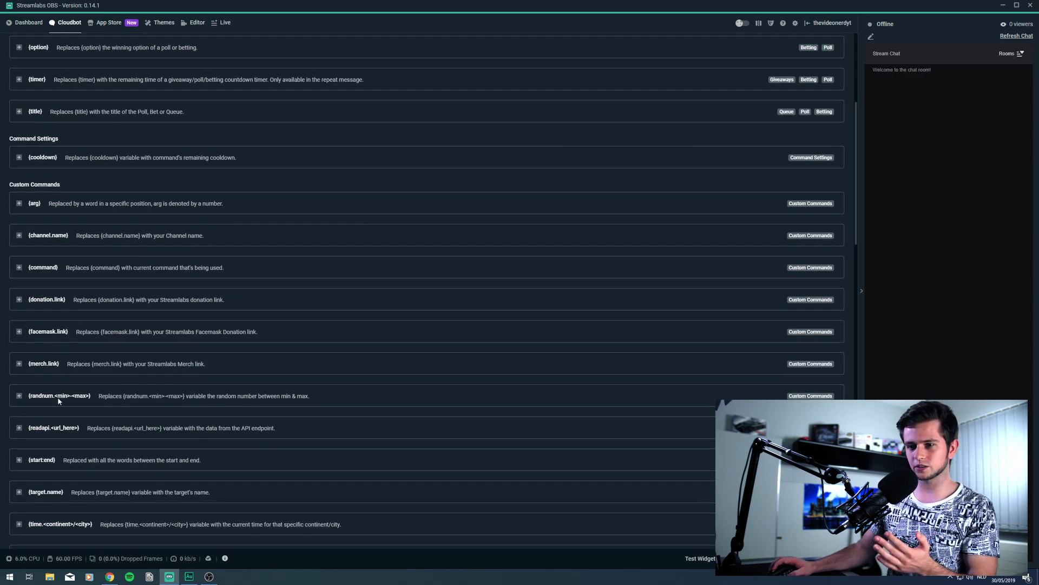
pyautogui.scroll(-3, 57, 398)
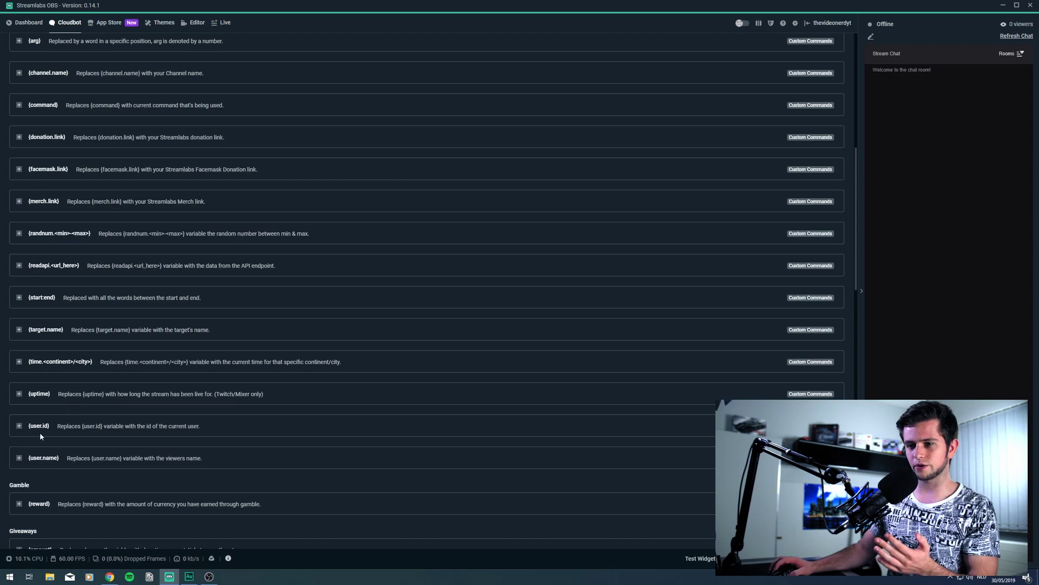
pyautogui.scroll(-1, 92, 443)
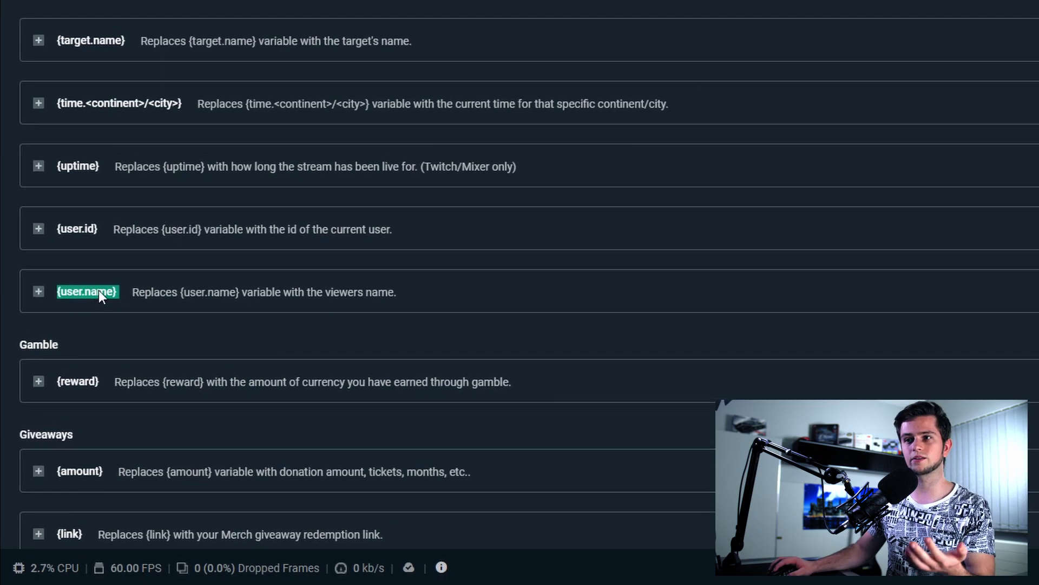
pyautogui.scroll(10, 111, 400)
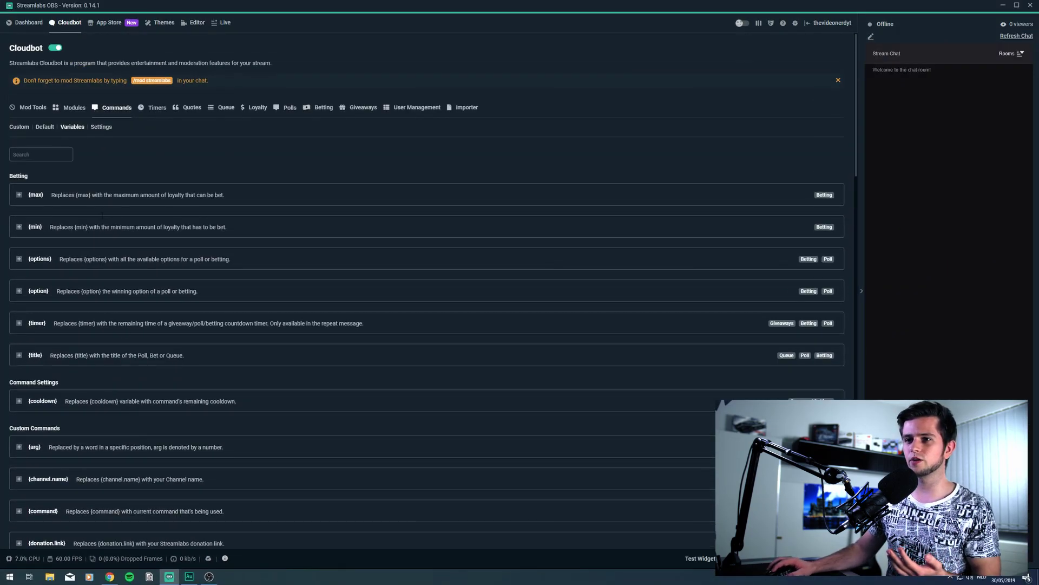
# Edit the !hello custom command and save the update.
pyautogui.click(20, 131)
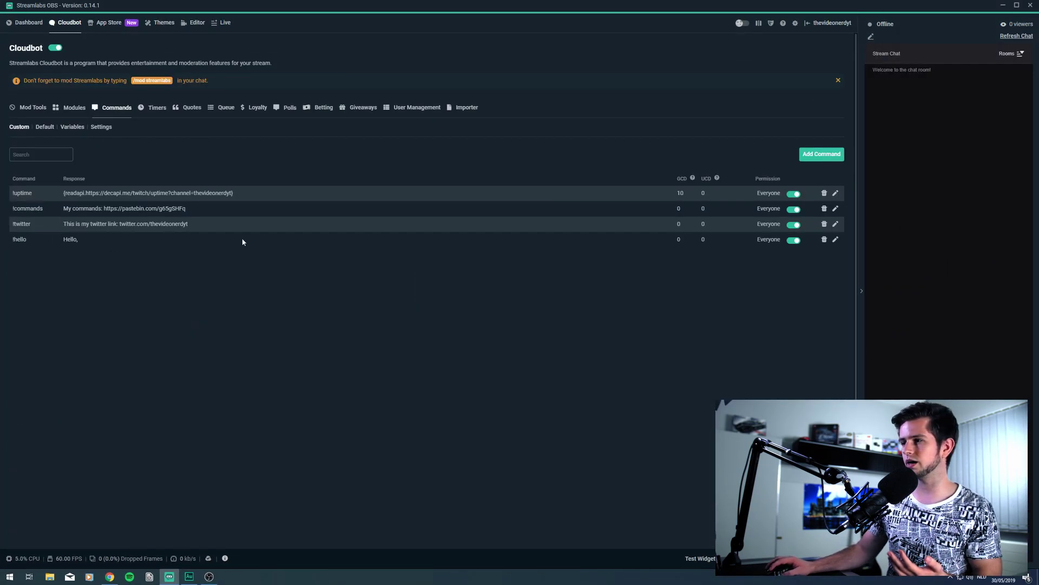
pyautogui.click(836, 239)
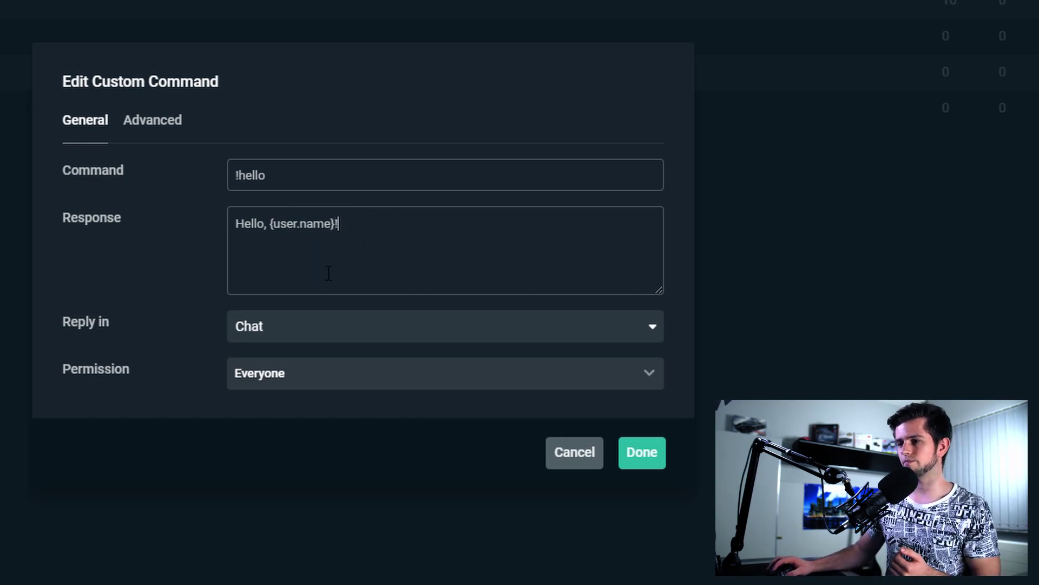
pyautogui.click(662, 460)
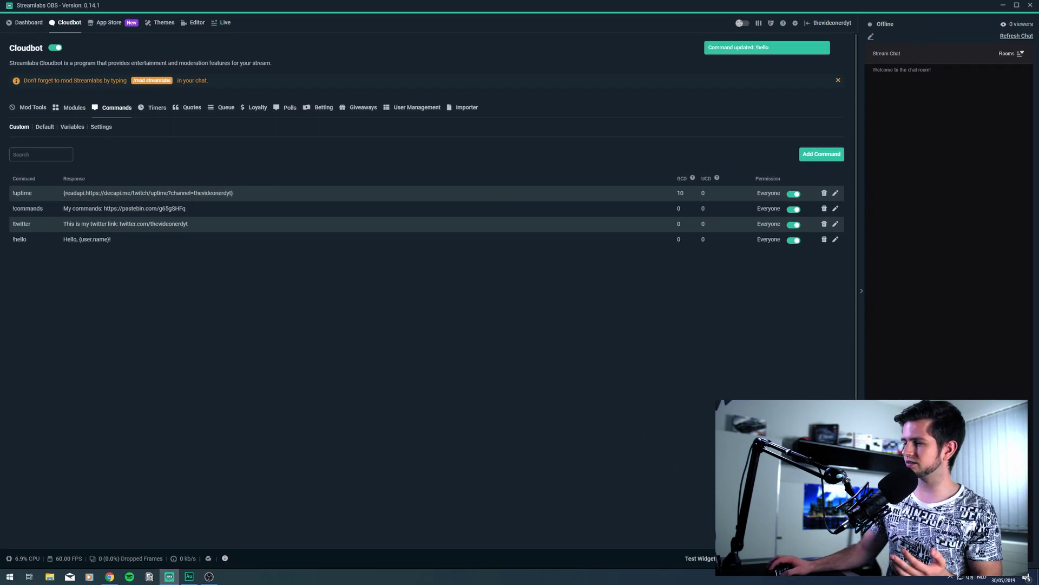
# Send !hello in Stream Chat and check that Cloudbot's reply greets the sender.
pyautogui.write('!hel')
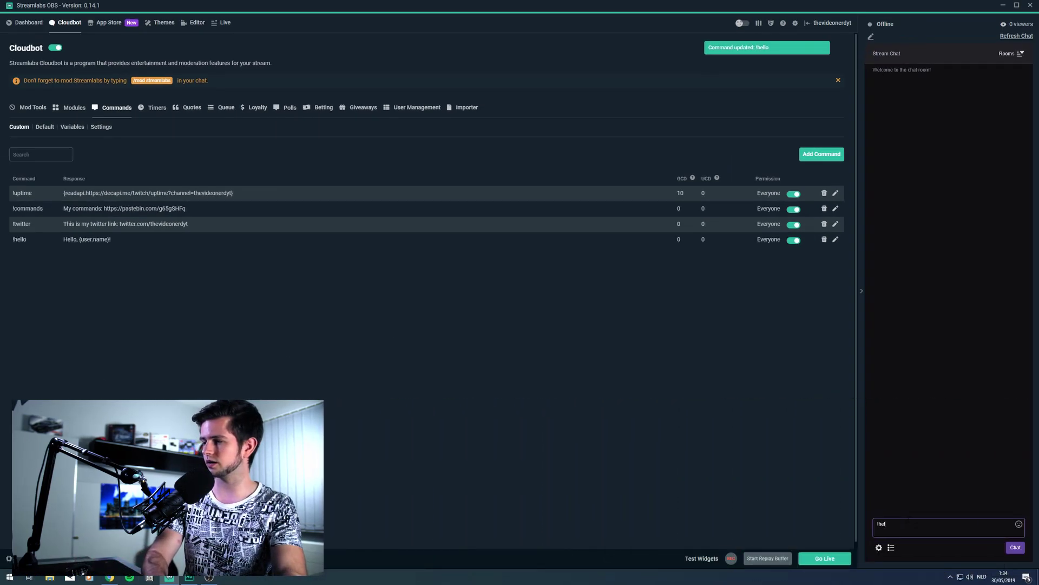
pyautogui.write('lo')
pyautogui.press('Return')
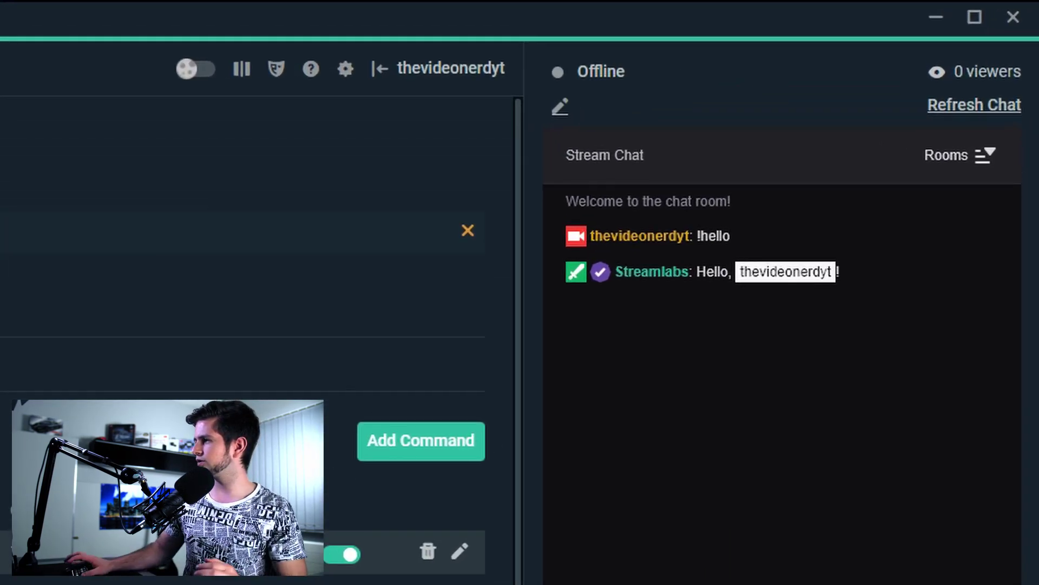
pyautogui.moveTo(773, 297); pyautogui.dragTo(838, 295)
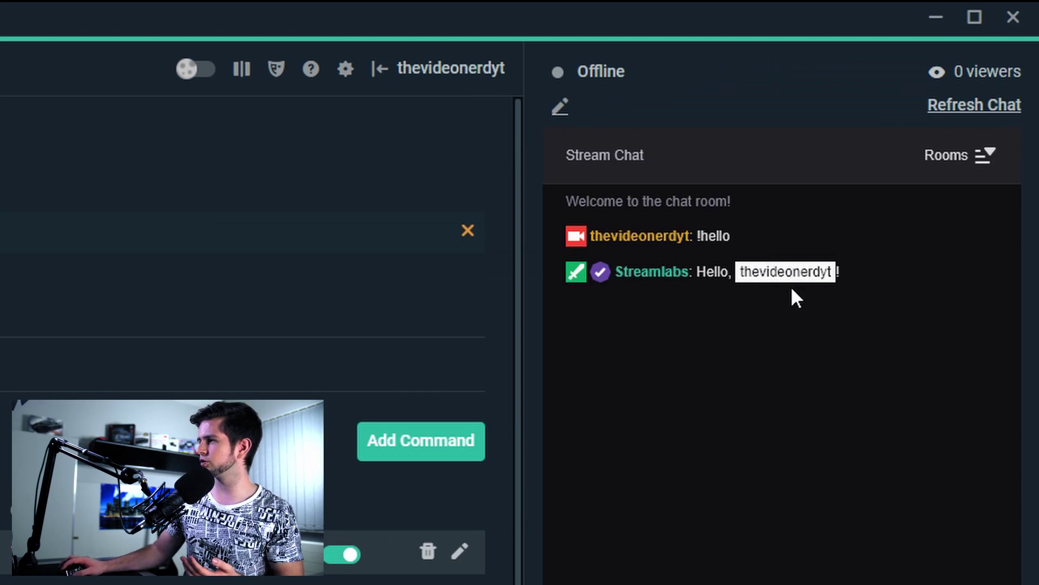
pyautogui.moveTo(740, 272); pyautogui.dragTo(842, 275)
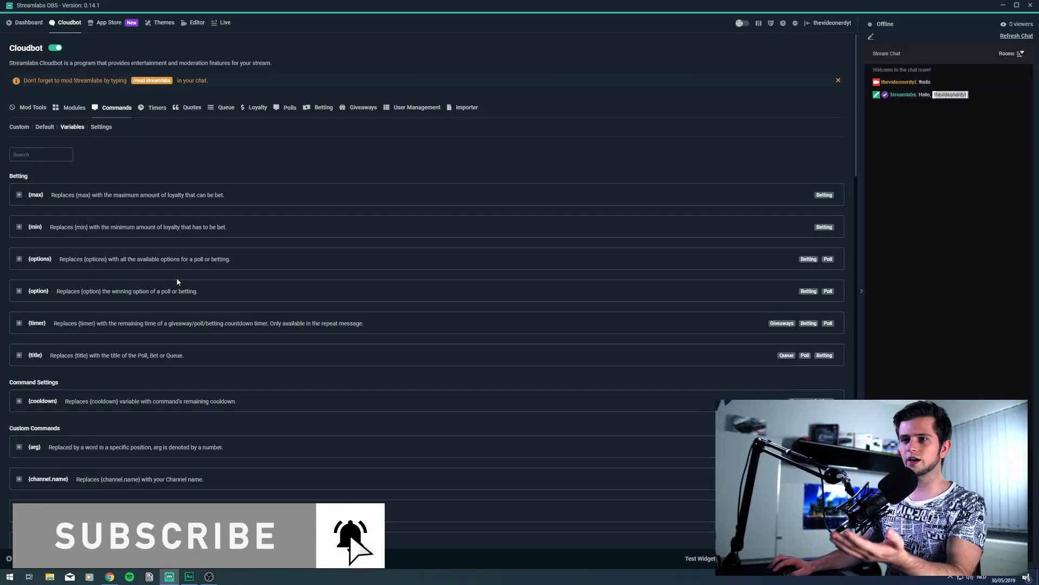
pyautogui.scroll(-5, 176, 277)
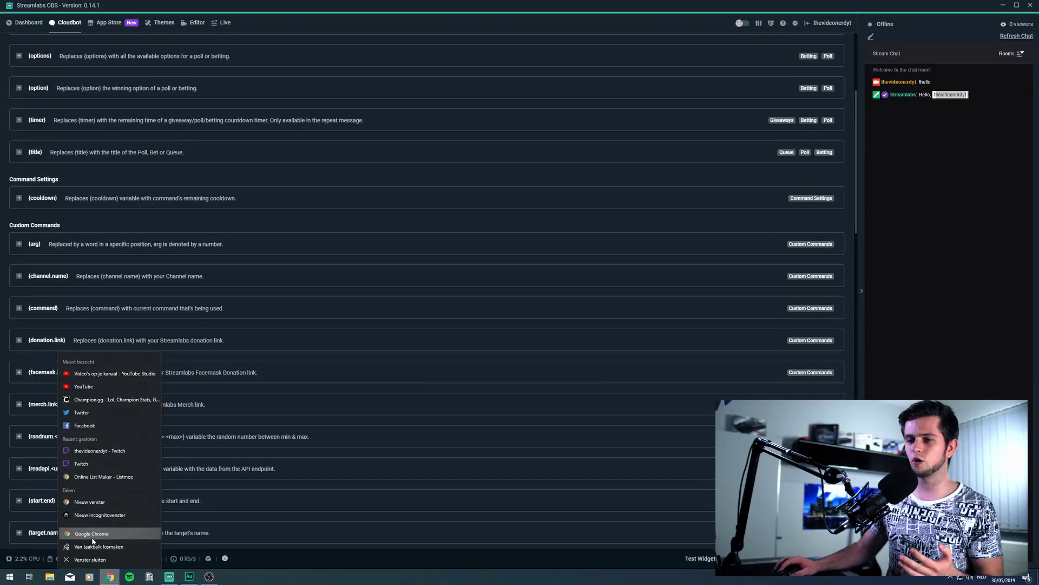
# Open a new Chrome window from the taskbar.
pyautogui.click(86, 529)
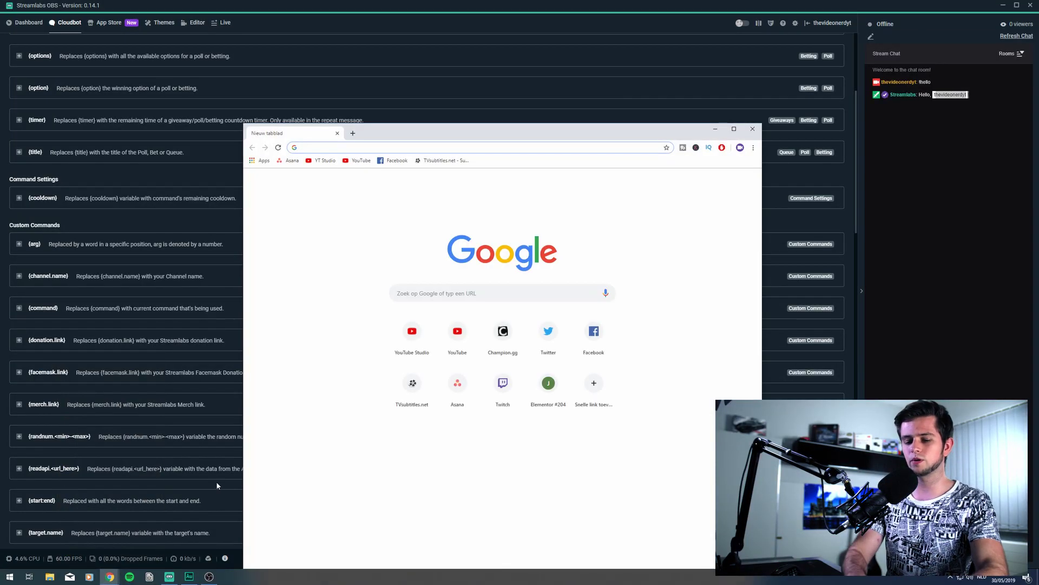
# Publish a guest paste on pastebin.com listing the !help and !twitter commands.
pyautogui.write('past')
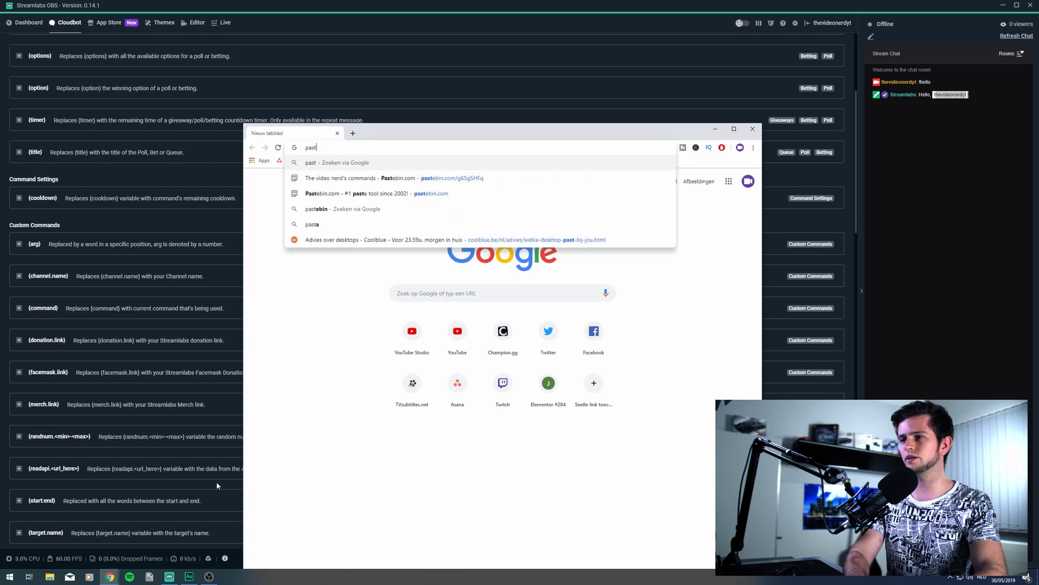
pyautogui.write('ebin.com')
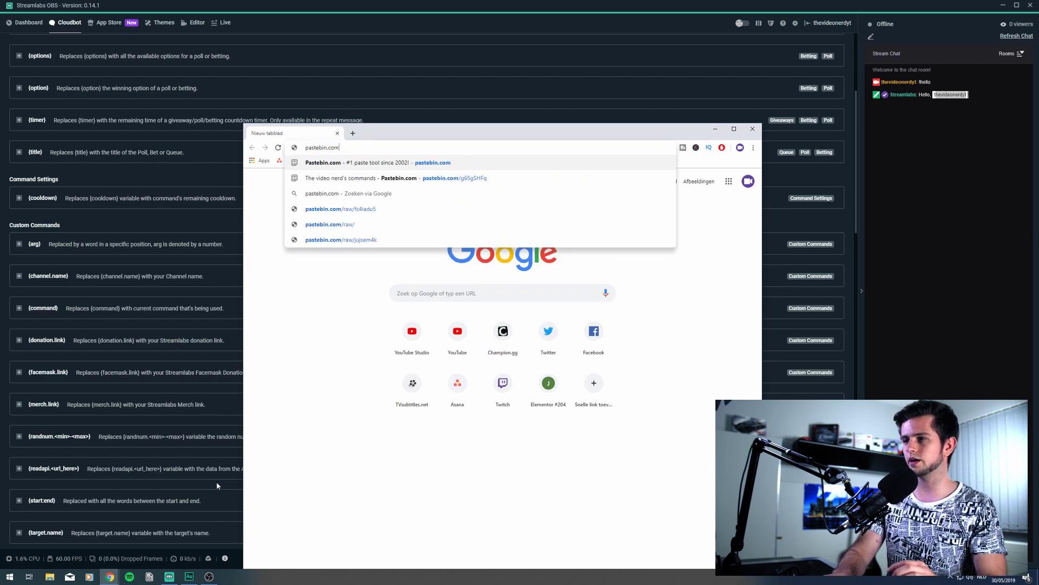
pyautogui.press('Return')
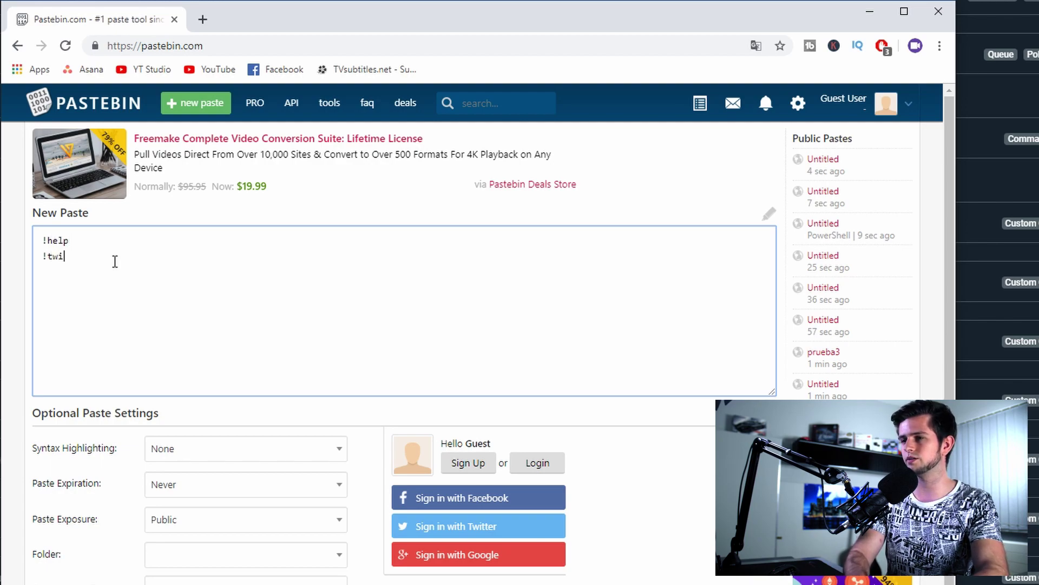
pyautogui.write('sdfsdf')
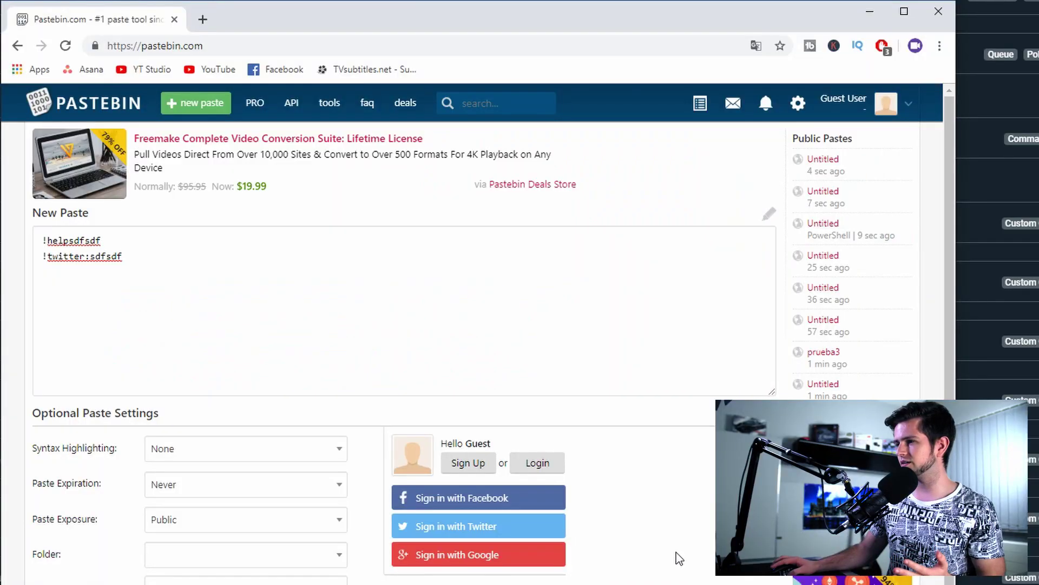
pyautogui.click(211, 566)
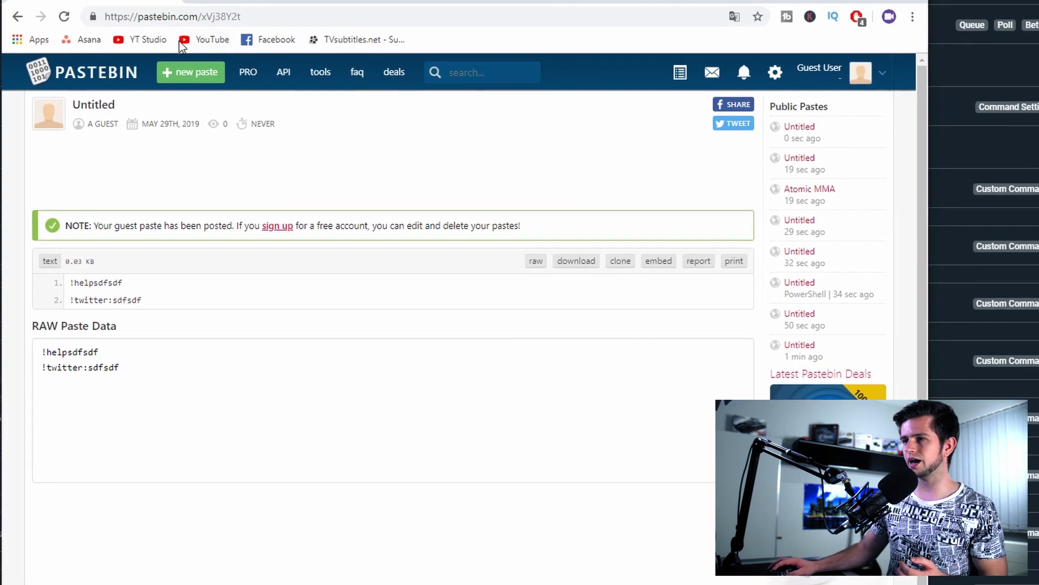
# Copy the paste's web address and reopen it in a new browser tab.
pyautogui.click(160, 43)
pyautogui.rightClick(217, 46)
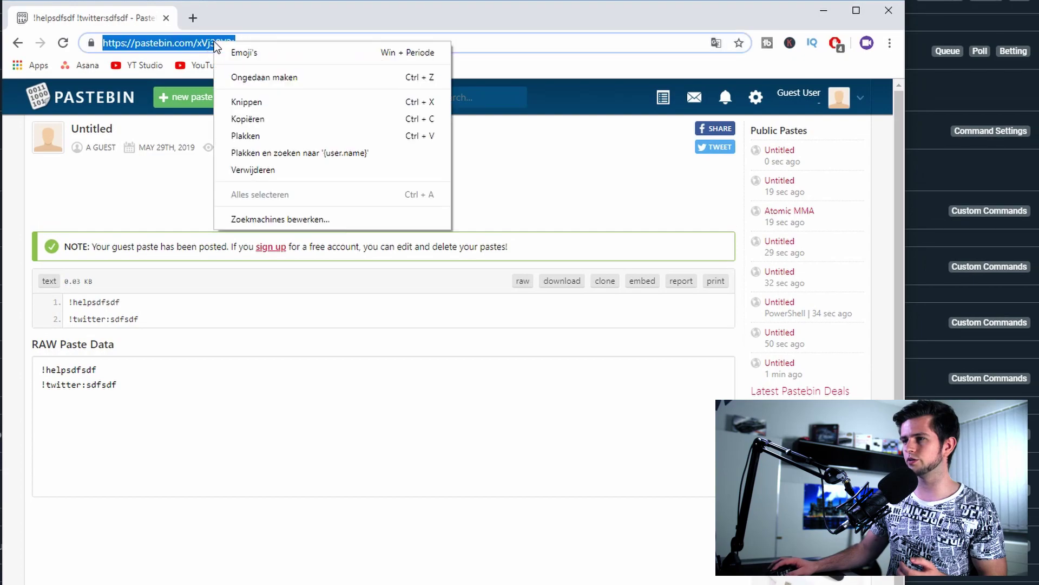
pyautogui.click(262, 119)
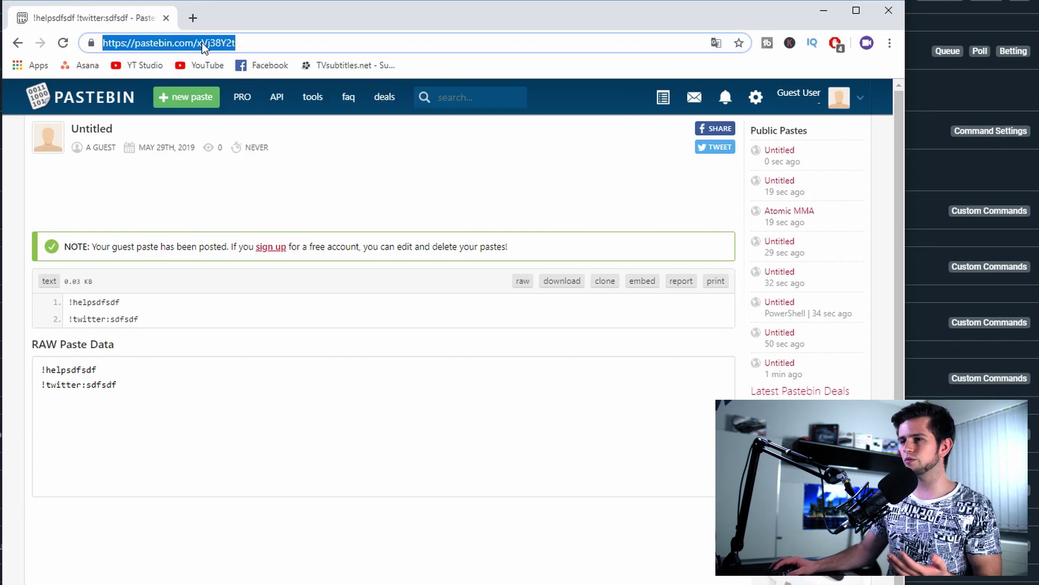
pyautogui.click(192, 18)
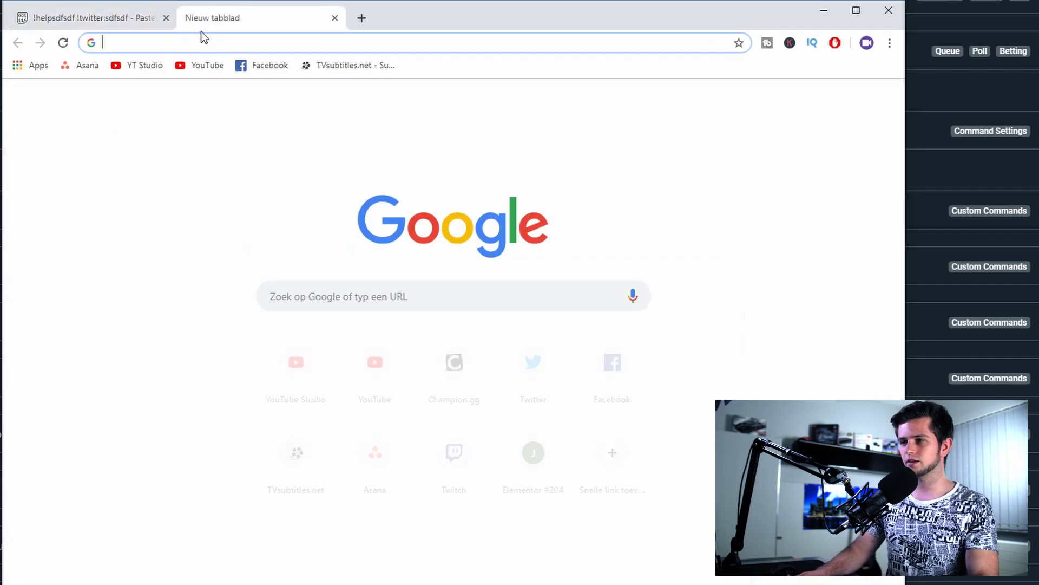
pyautogui.write('https://pastebin.com/xVj38Y2t')
pyautogui.press('Return')
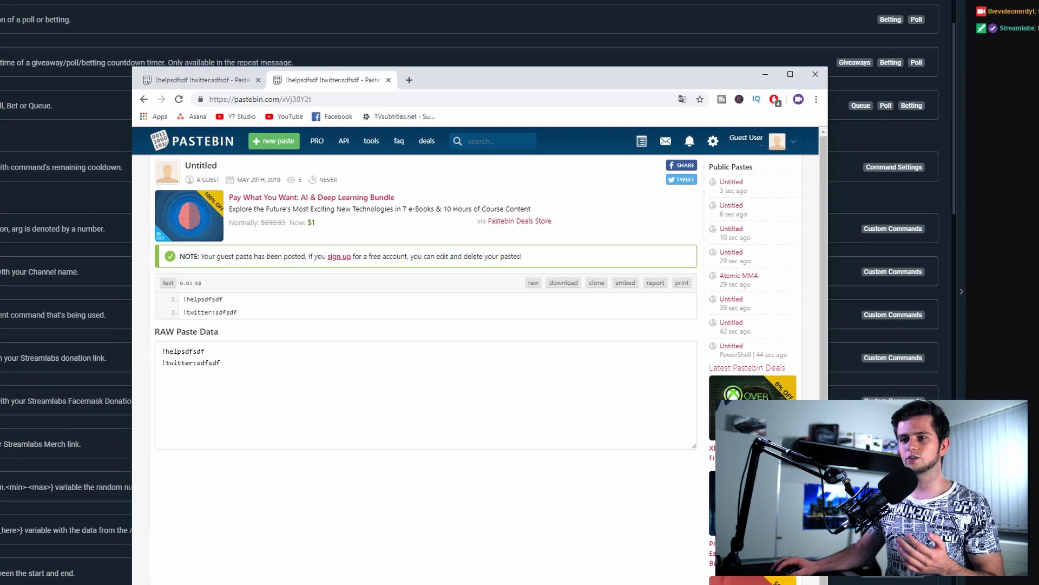
# Set !commands to whisper 'My commands:' plus the Pastebin link, and save it.
pyautogui.click(8, 268)
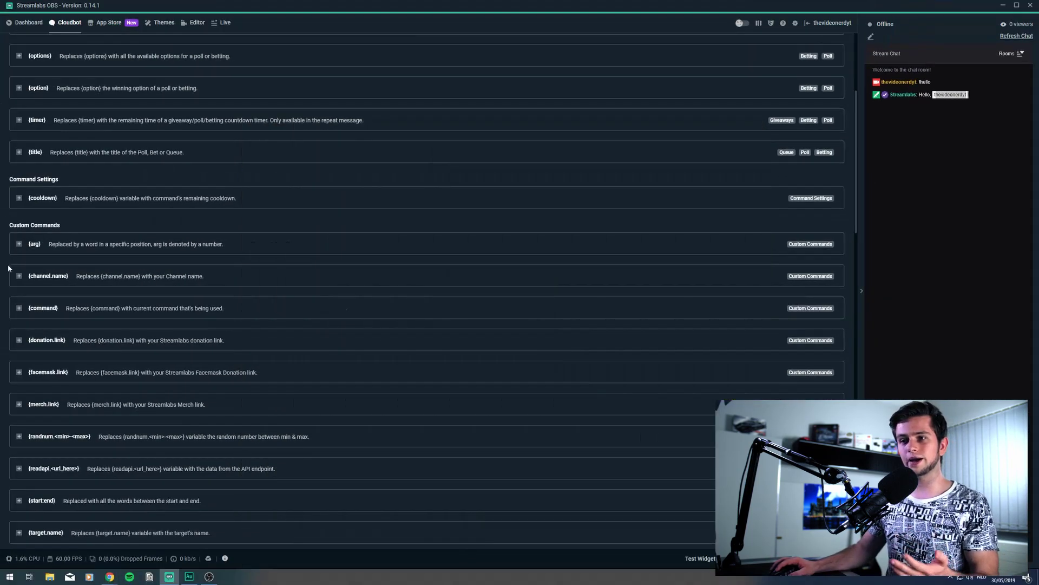
pyautogui.scroll(4, 181, 253)
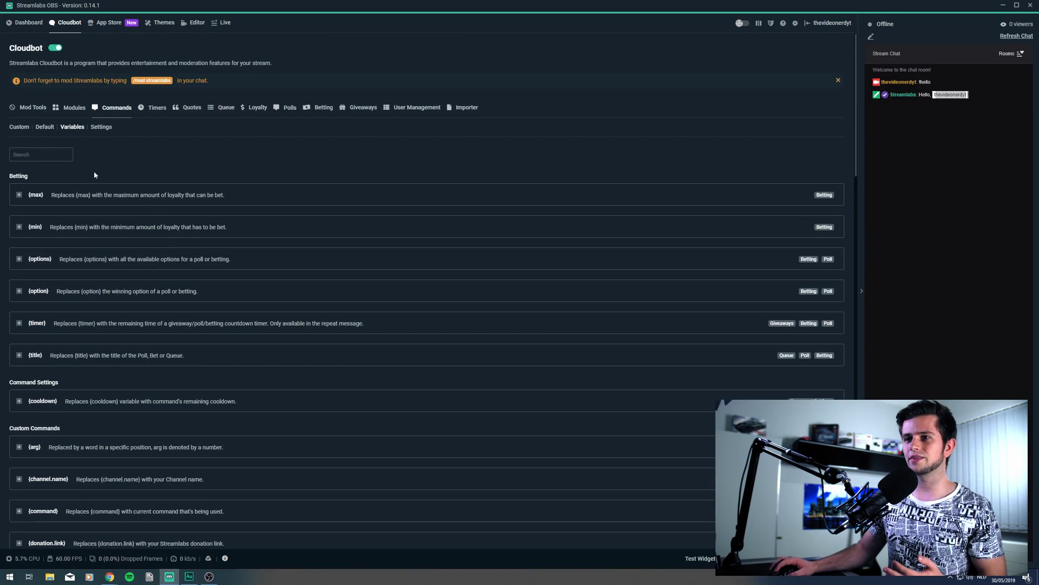
pyautogui.click(18, 129)
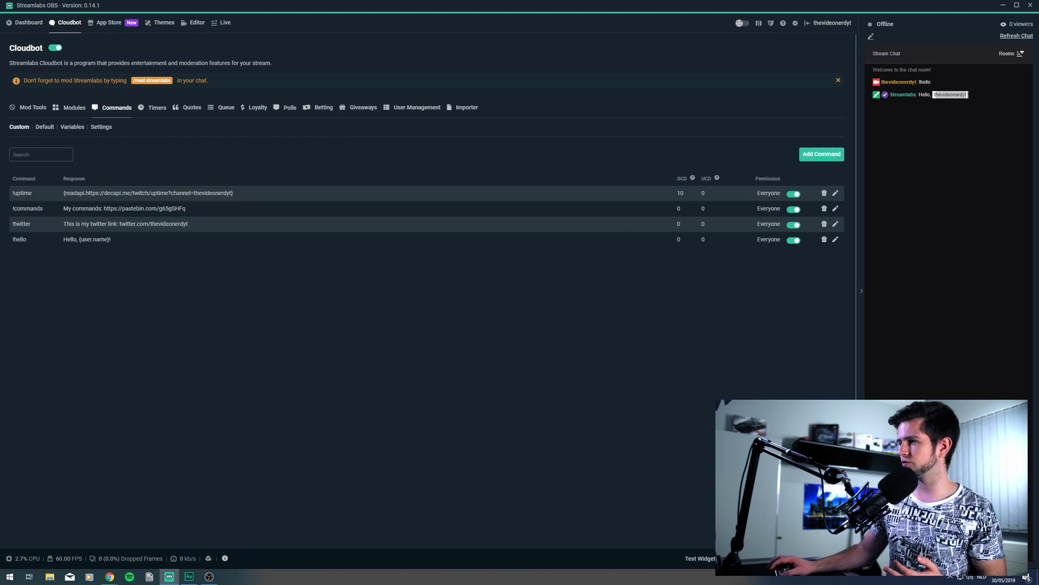
pyautogui.click(835, 209)
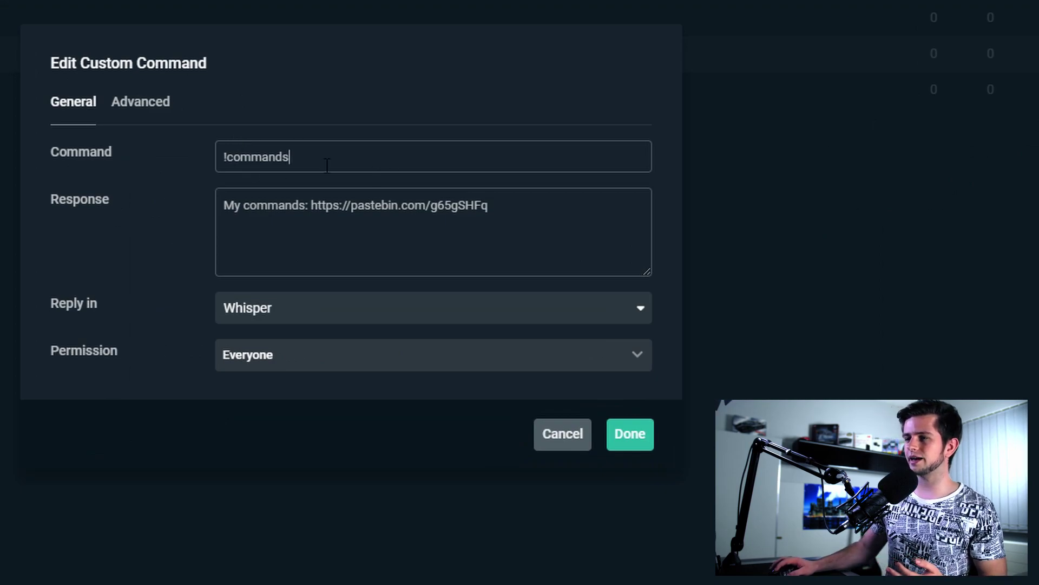
pyautogui.moveTo(327, 166); pyautogui.dragTo(199, 169)
pyautogui.click(362, 231)
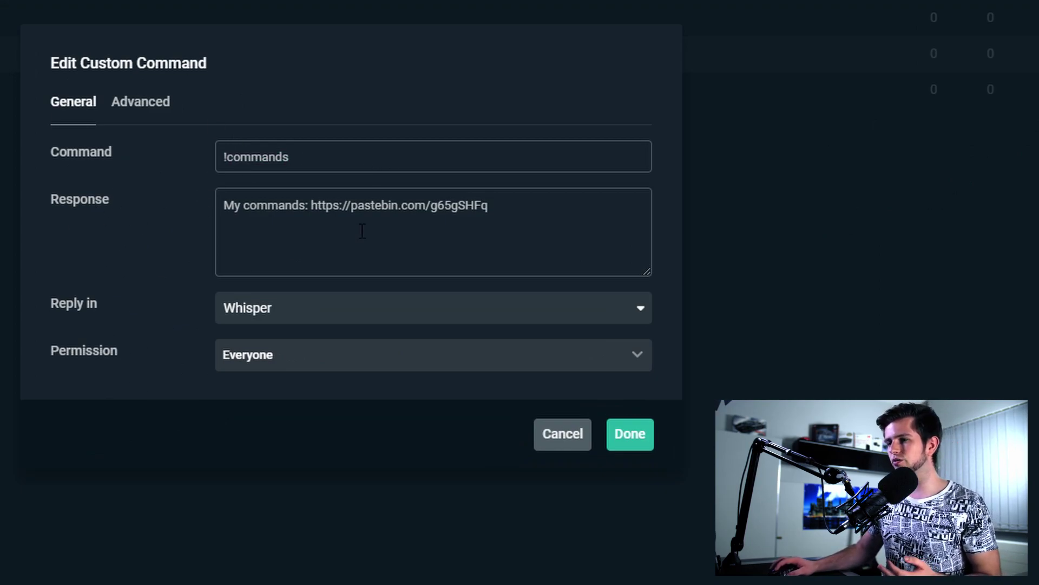
pyautogui.moveTo(547, 210); pyautogui.dragTo(333, 216)
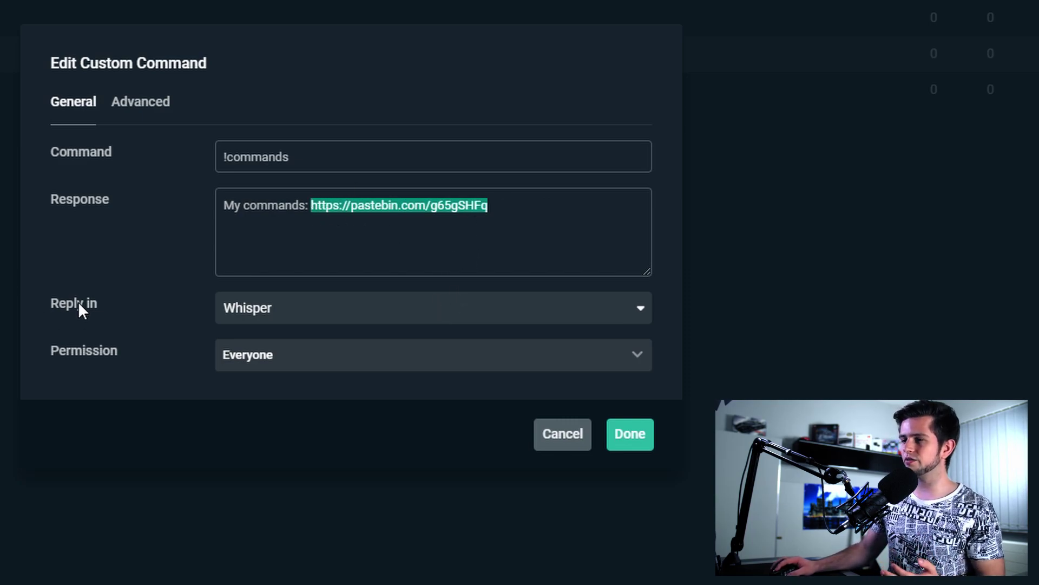
pyautogui.click(275, 318)
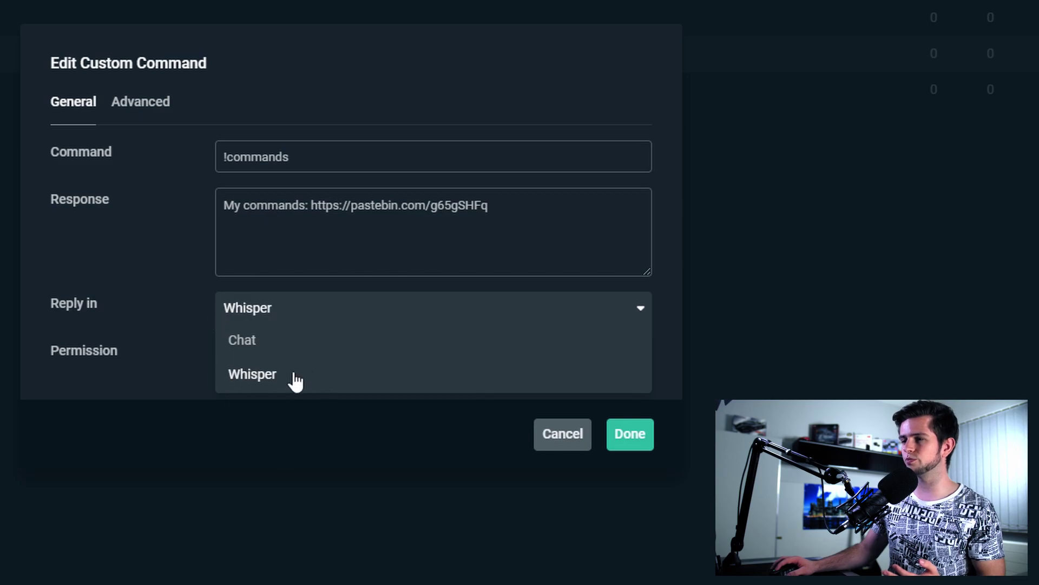
pyautogui.click(251, 379)
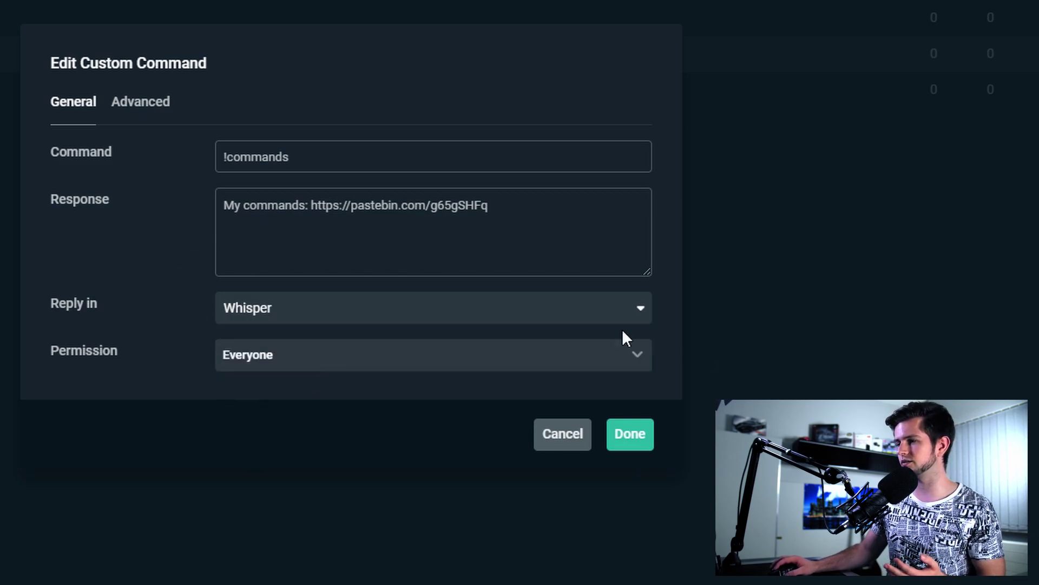
pyautogui.click(631, 438)
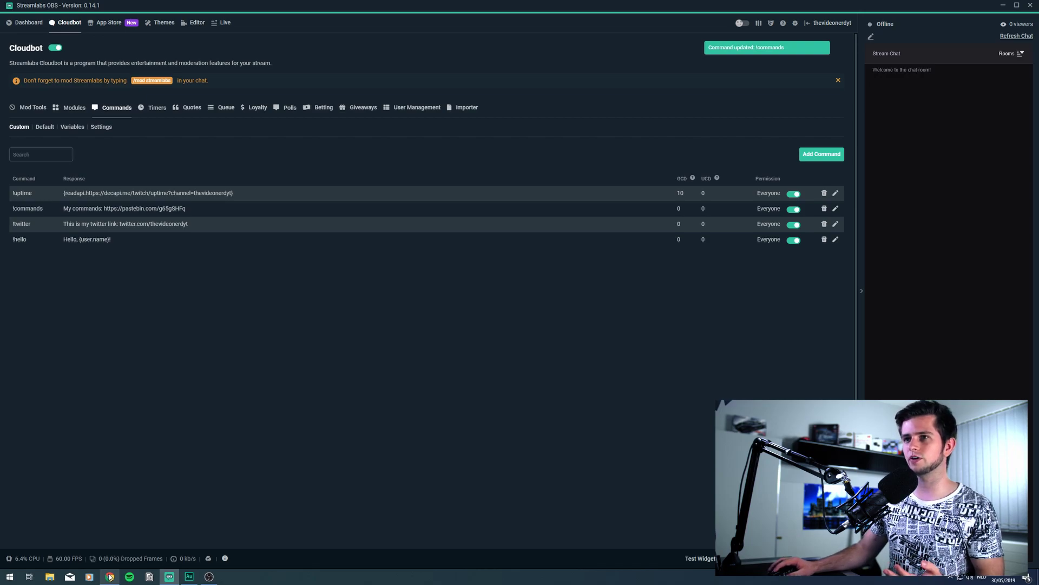
# Send !command in the Twitch channel chat.
pyautogui.click(110, 577)
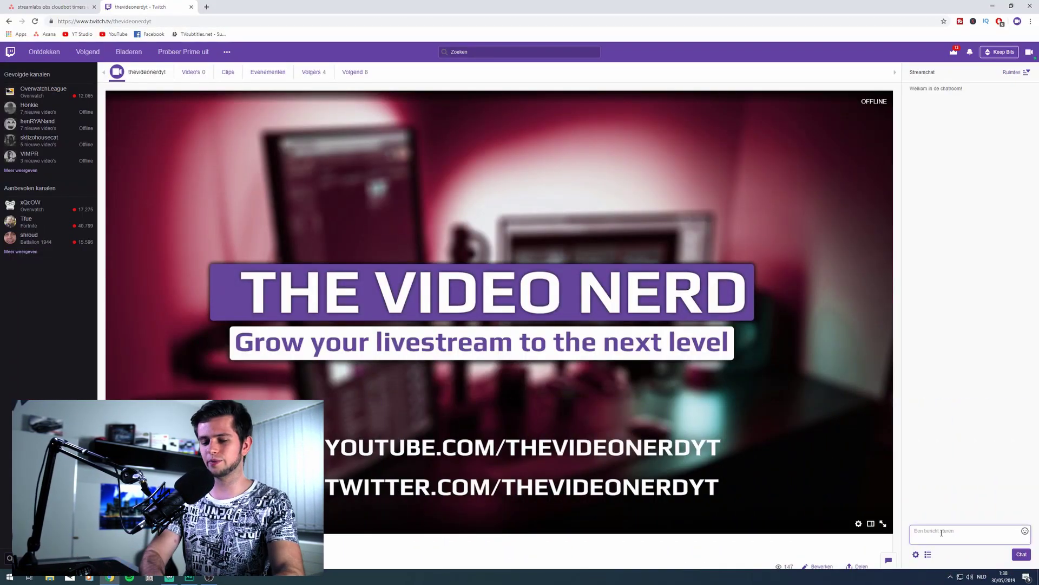
pyautogui.write('!command')
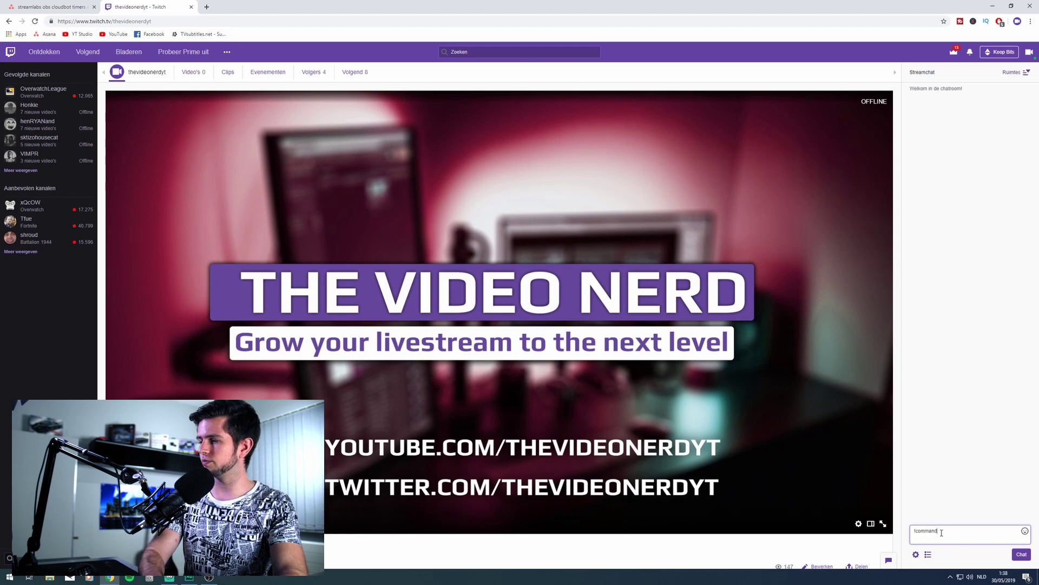
pyautogui.press('Return')
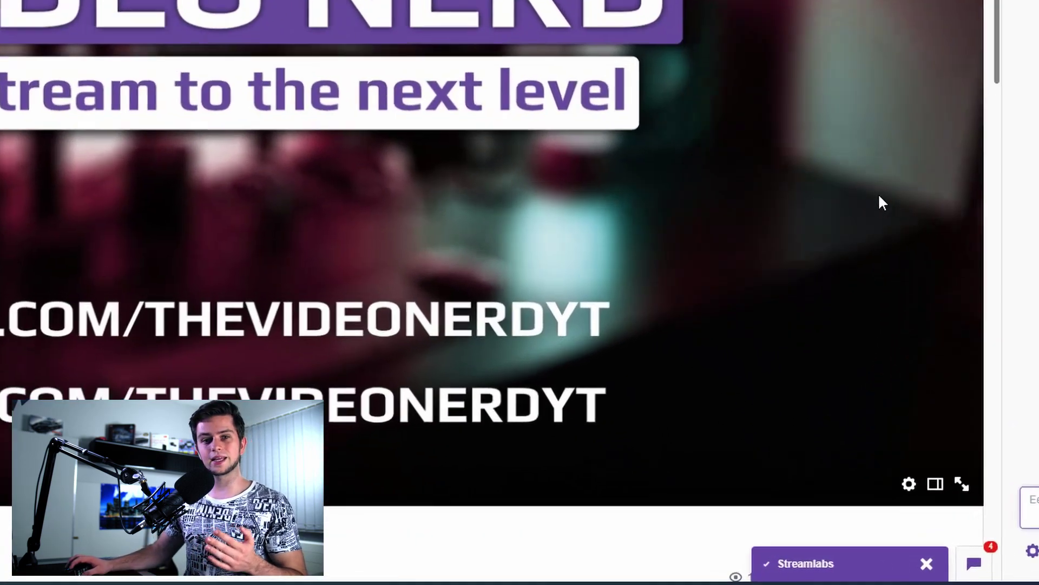
# Open the Streamlabs whisper reply and highlight its Pastebin commands link.
pyautogui.click(838, 563)
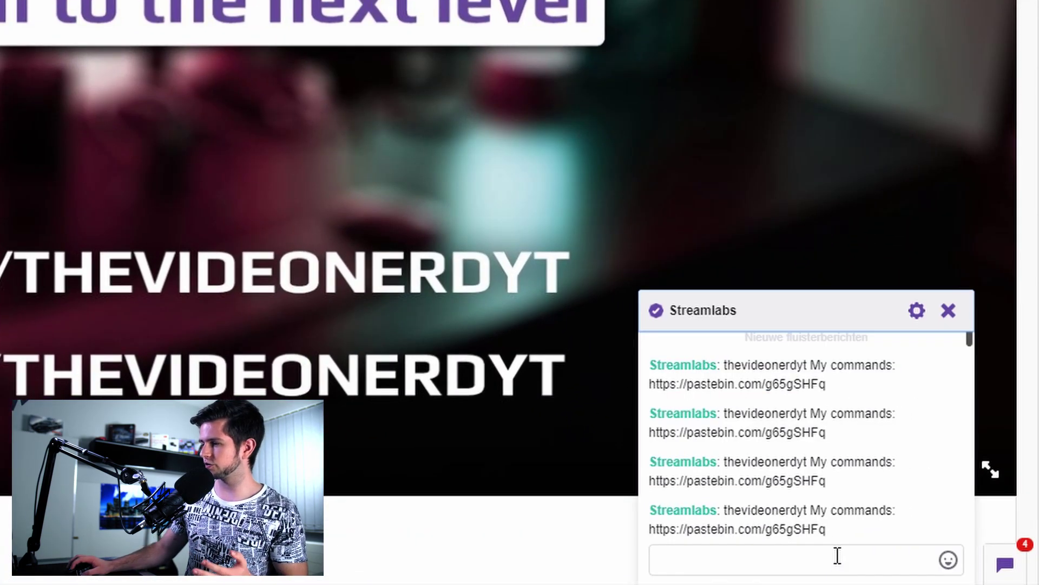
pyautogui.moveTo(861, 543); pyautogui.dragTo(742, 516)
pyautogui.click(874, 514)
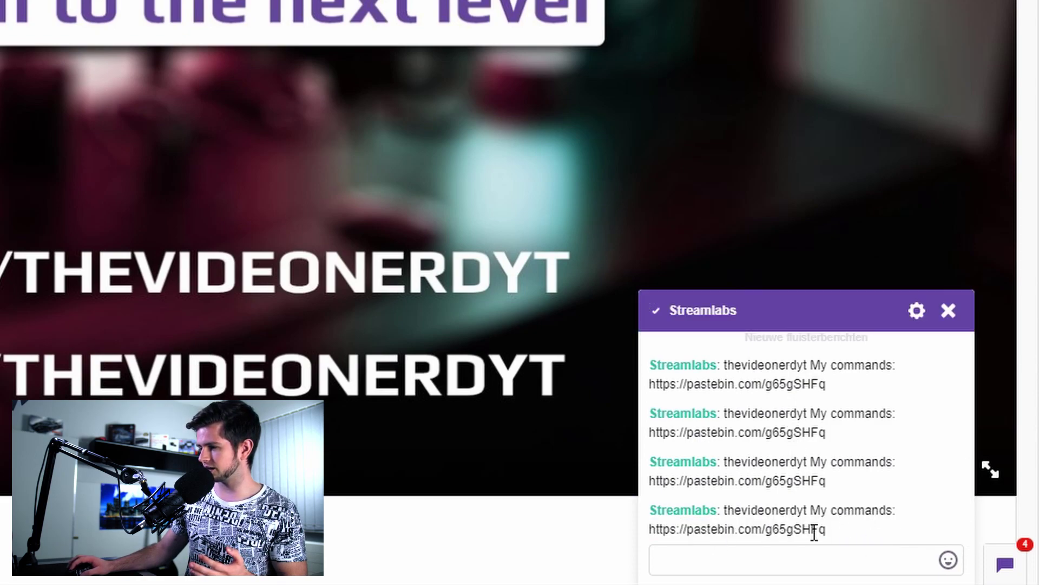
pyautogui.moveTo(814, 533); pyautogui.dragTo(651, 530)
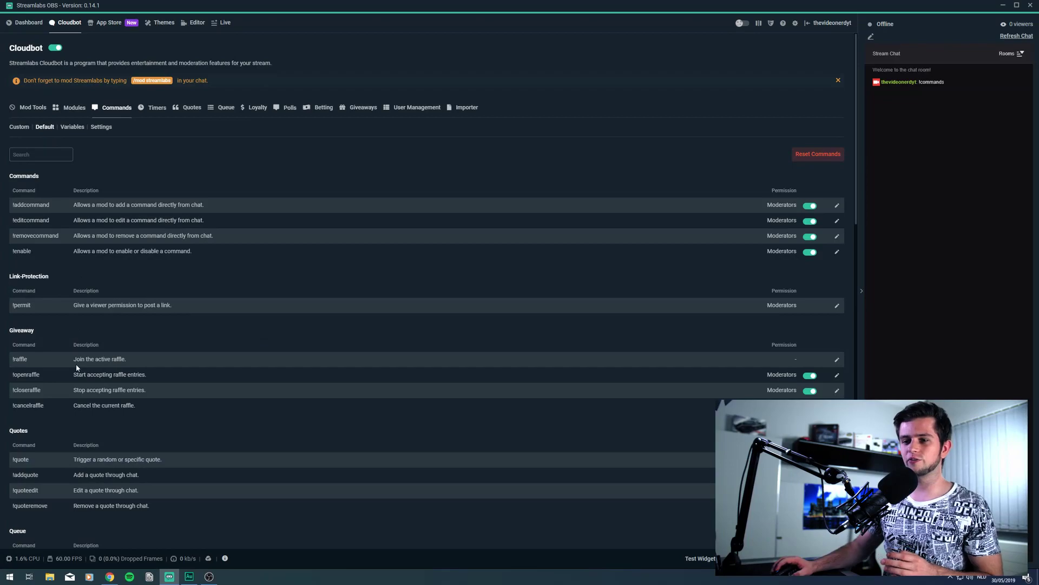
# Open Cloudbot's Quotes tab showing the two saved Overwatch quotes.
pyautogui.scroll(-3, 77, 368)
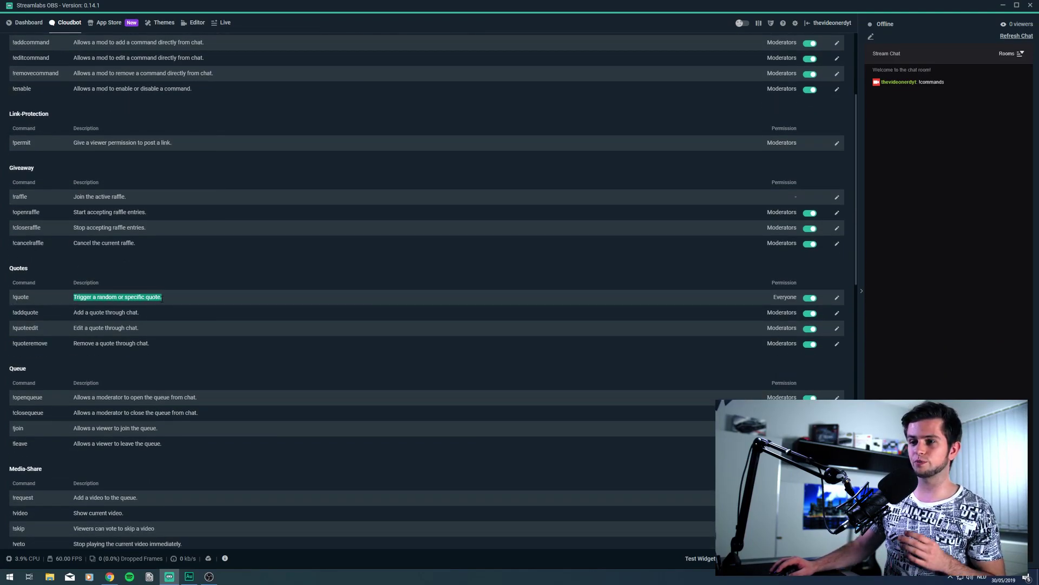
pyautogui.click(184, 312)
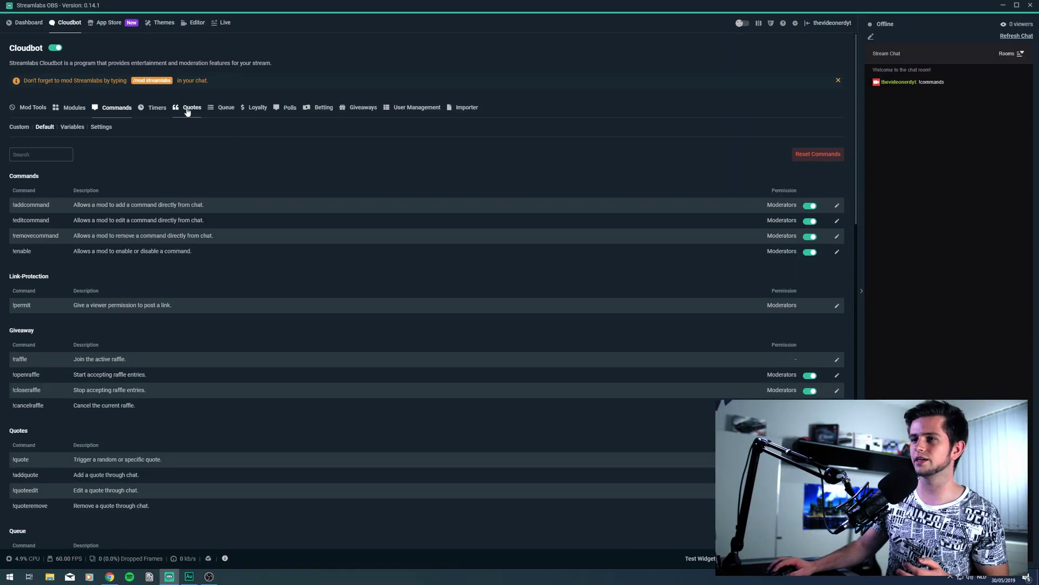
pyautogui.click(187, 111)
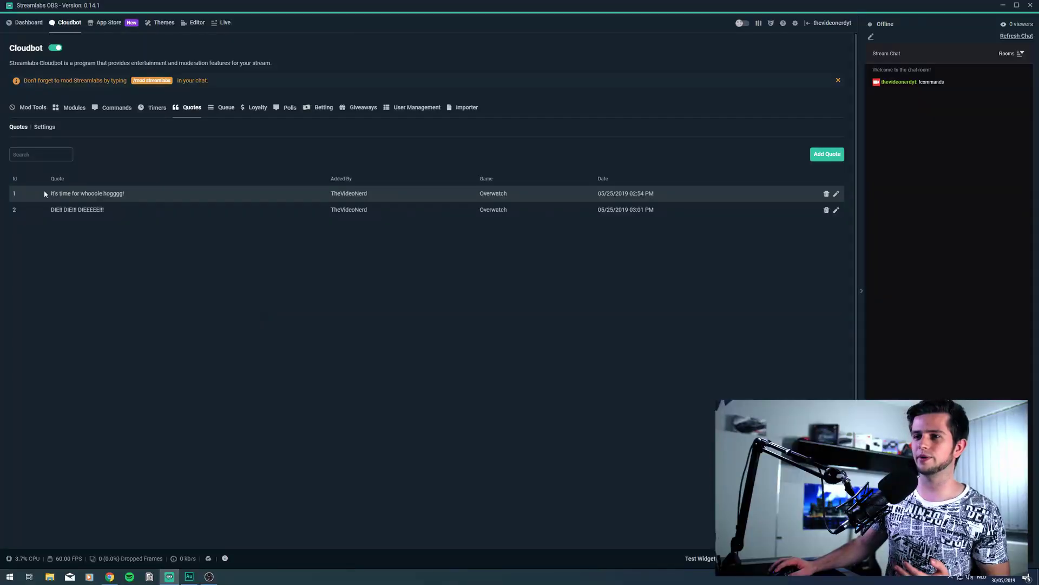
pyautogui.moveTo(45, 194); pyautogui.dragTo(144, 193)
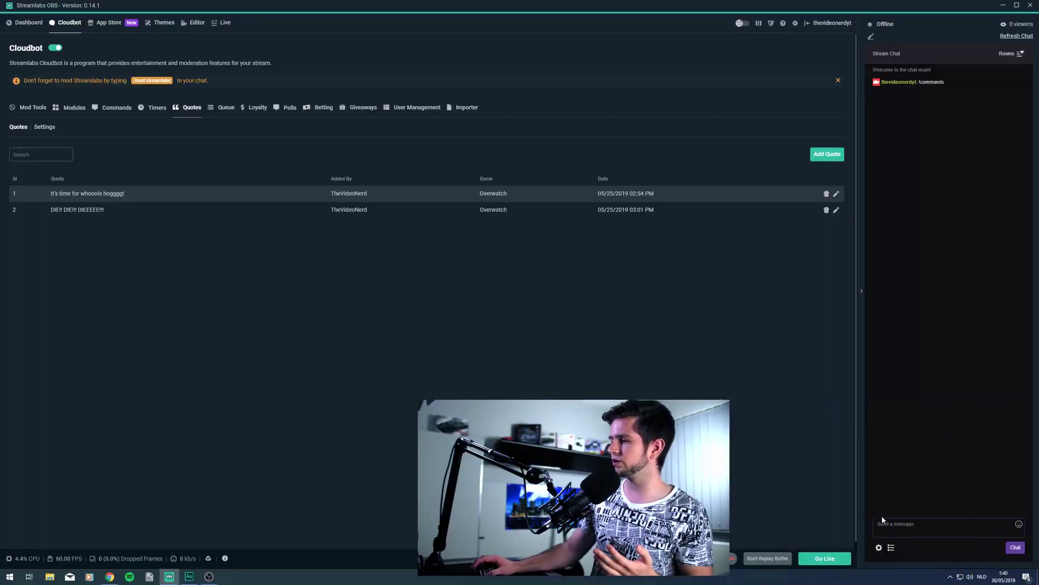
# Send !quote in stream chat and check the bot answers with Quote #2 from Overwatch.
pyautogui.click(883, 521)
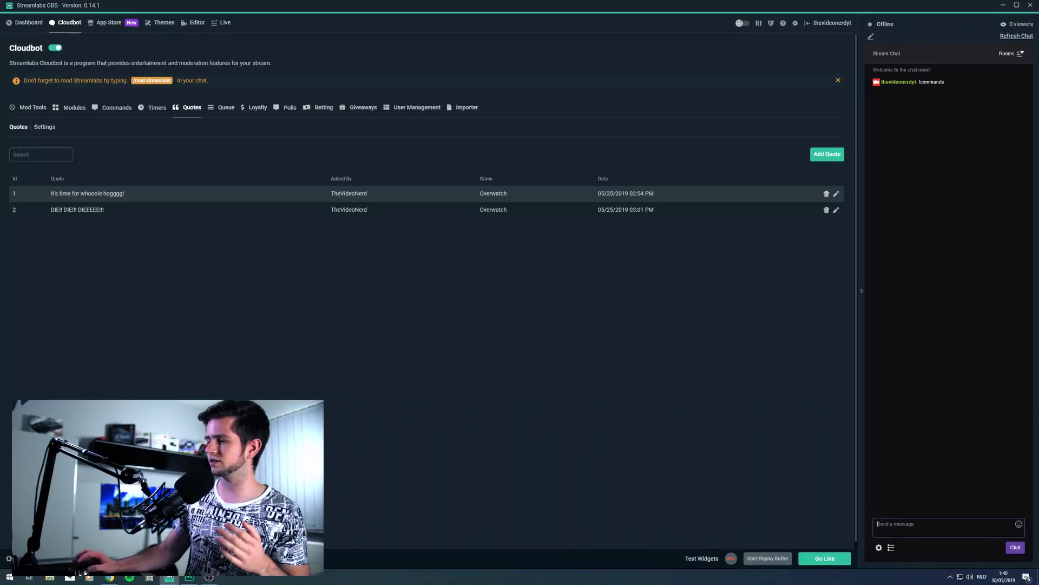
pyautogui.write('!quote')
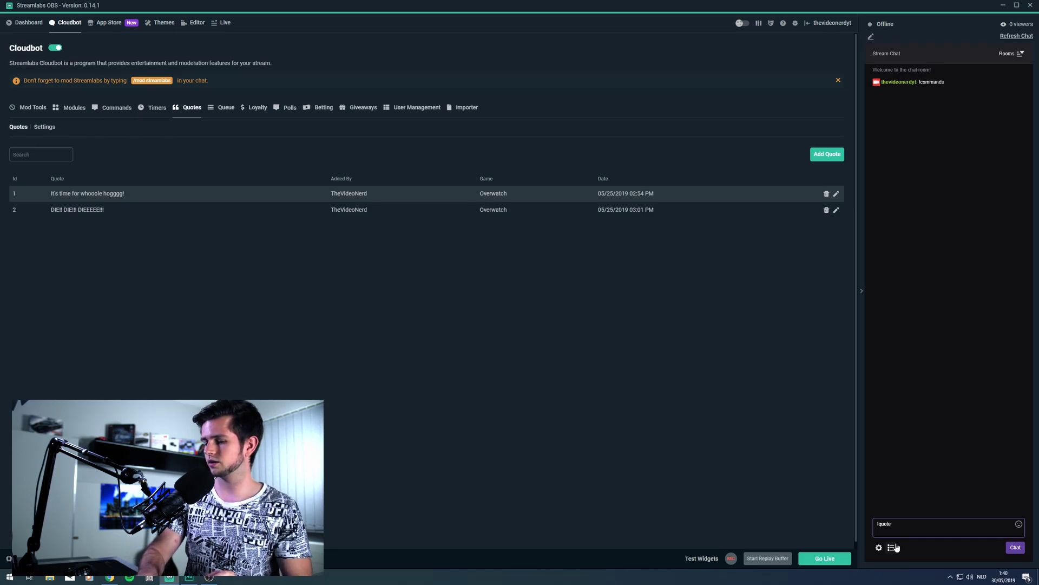
pyautogui.press('Return')
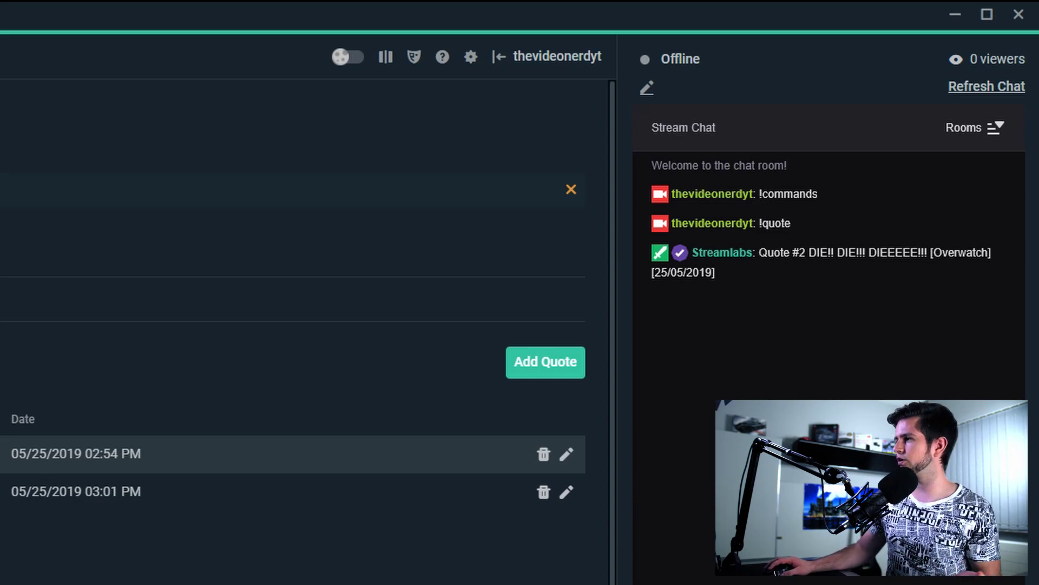
pyautogui.moveTo(810, 252); pyautogui.dragTo(959, 252)
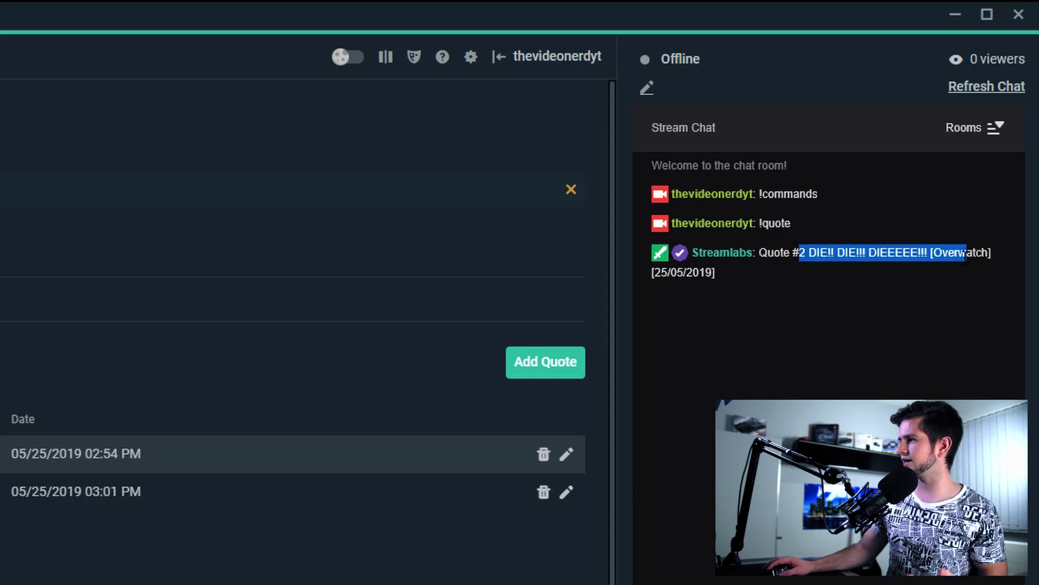
pyautogui.click(959, 252)
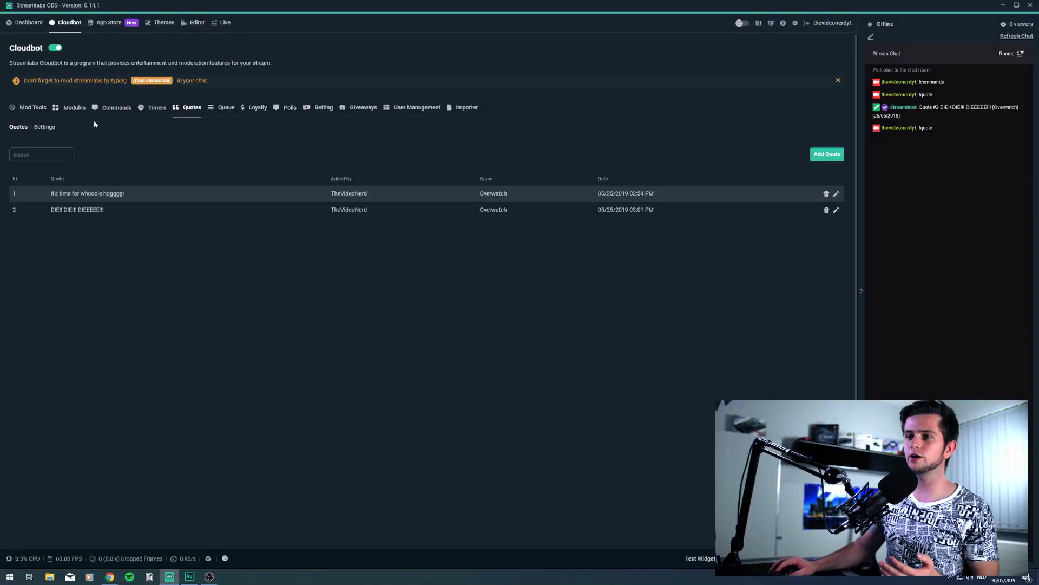
# With Eight Ball Game enabled, ask '!8ball Am I a good youtuber?' in chat; the bot answers 'hmmmmmm, i dunno'.
pyautogui.click(75, 109)
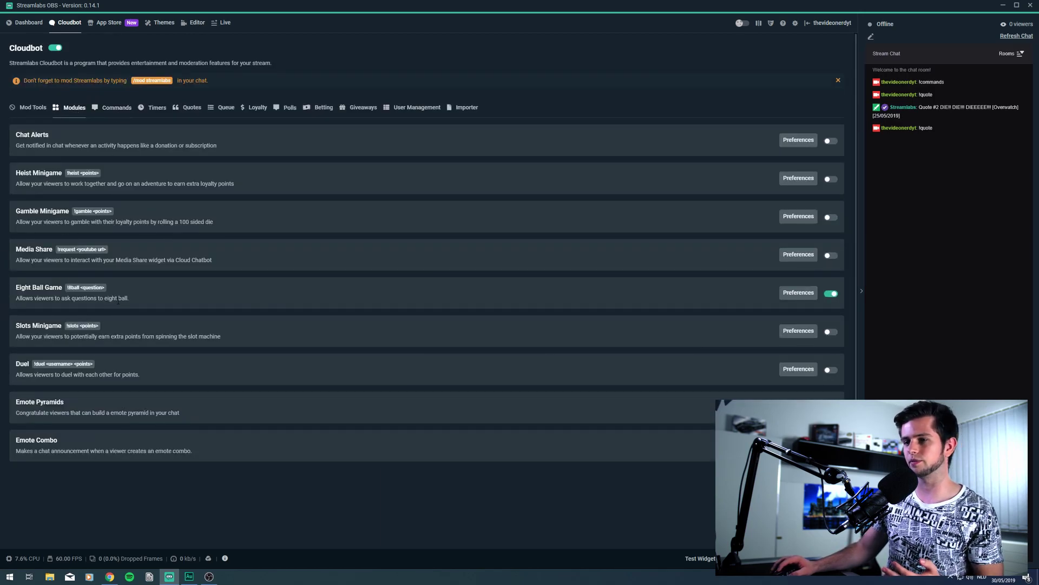
pyautogui.click(797, 293)
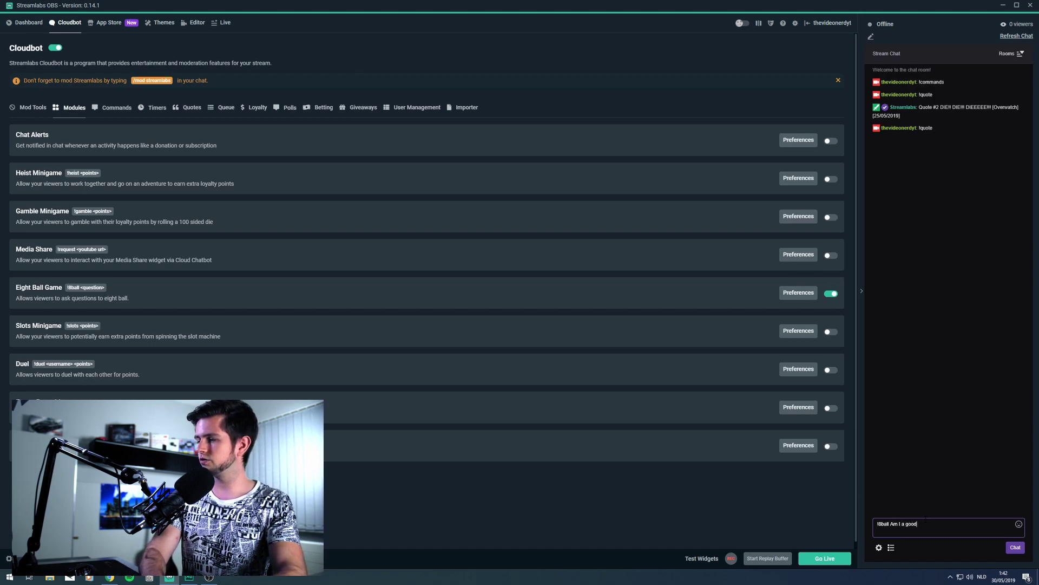
pyautogui.press('Return')
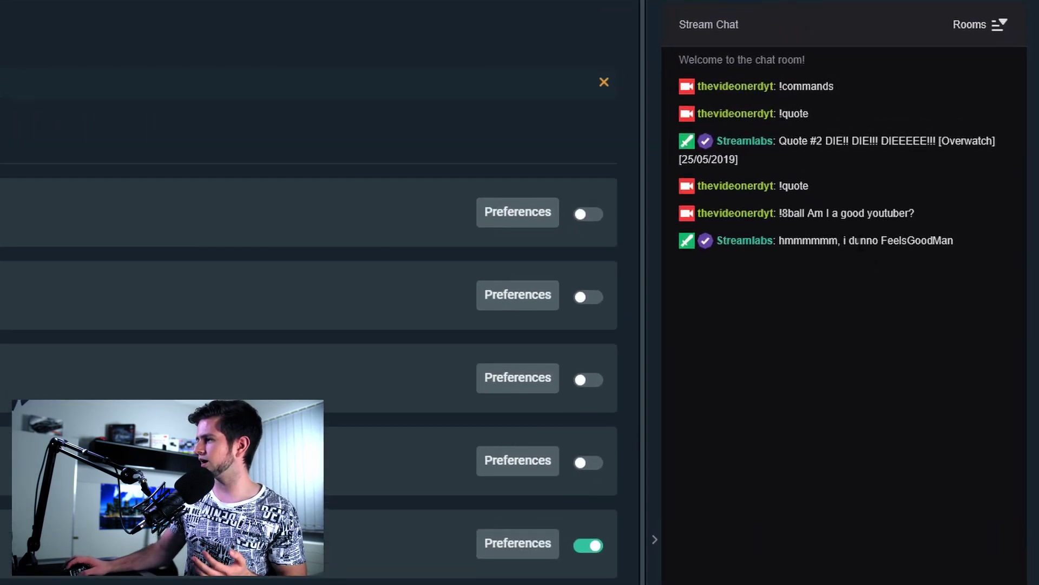
pyautogui.moveTo(855, 241); pyautogui.dragTo(889, 240)
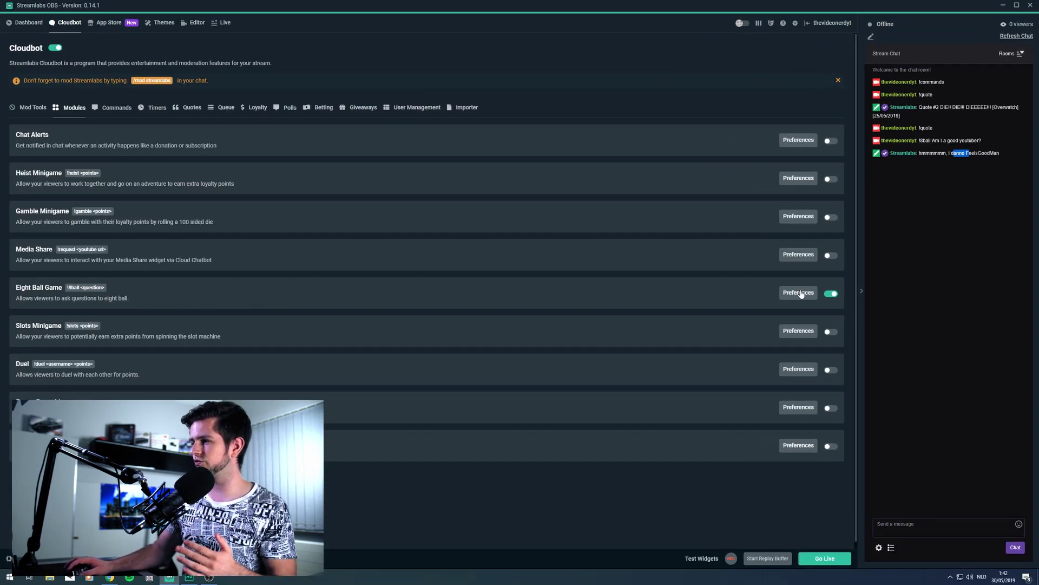
pyautogui.click(800, 292)
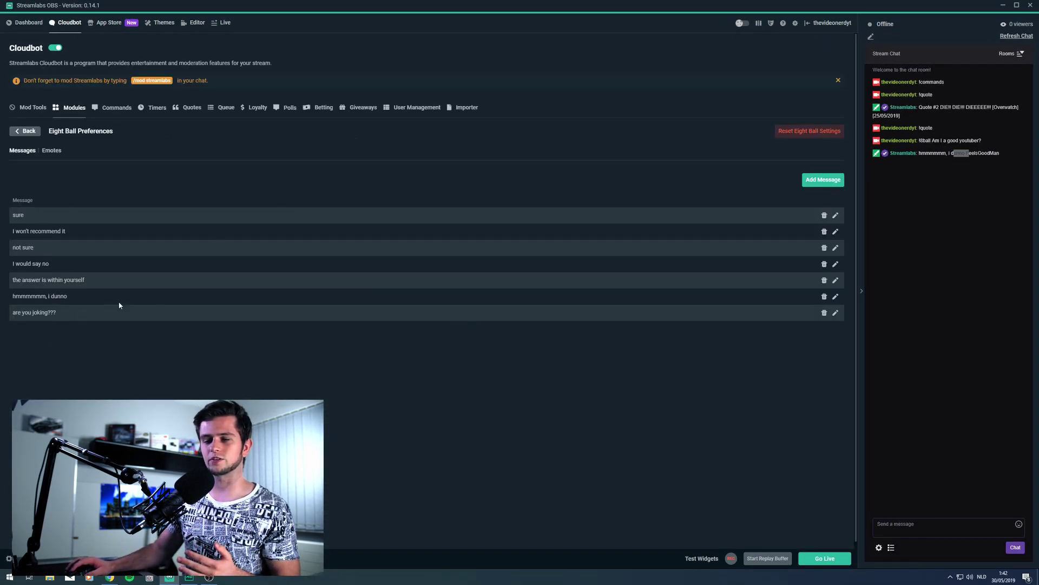
# Highlight the seven Eight Ball answer messages, from 'sure' to 'are you joking???'.
pyautogui.moveTo(15, 207); pyautogui.dragTo(76, 295)
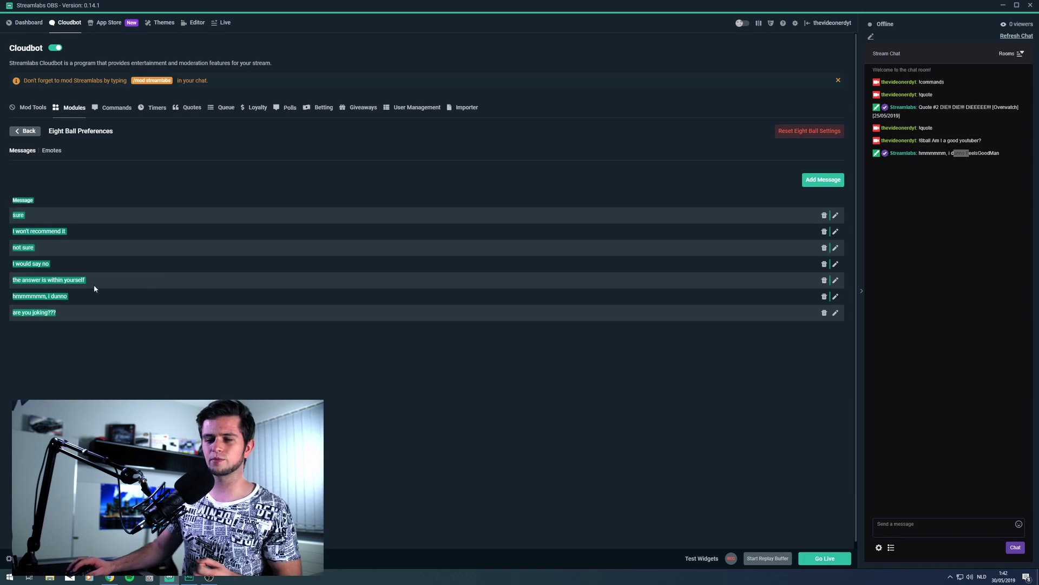
pyautogui.click(96, 340)
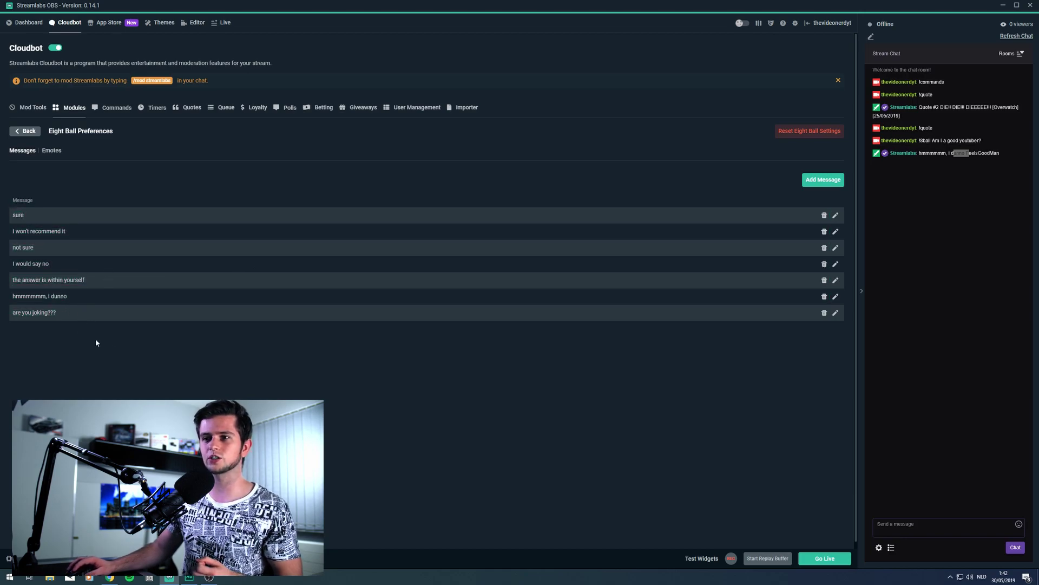